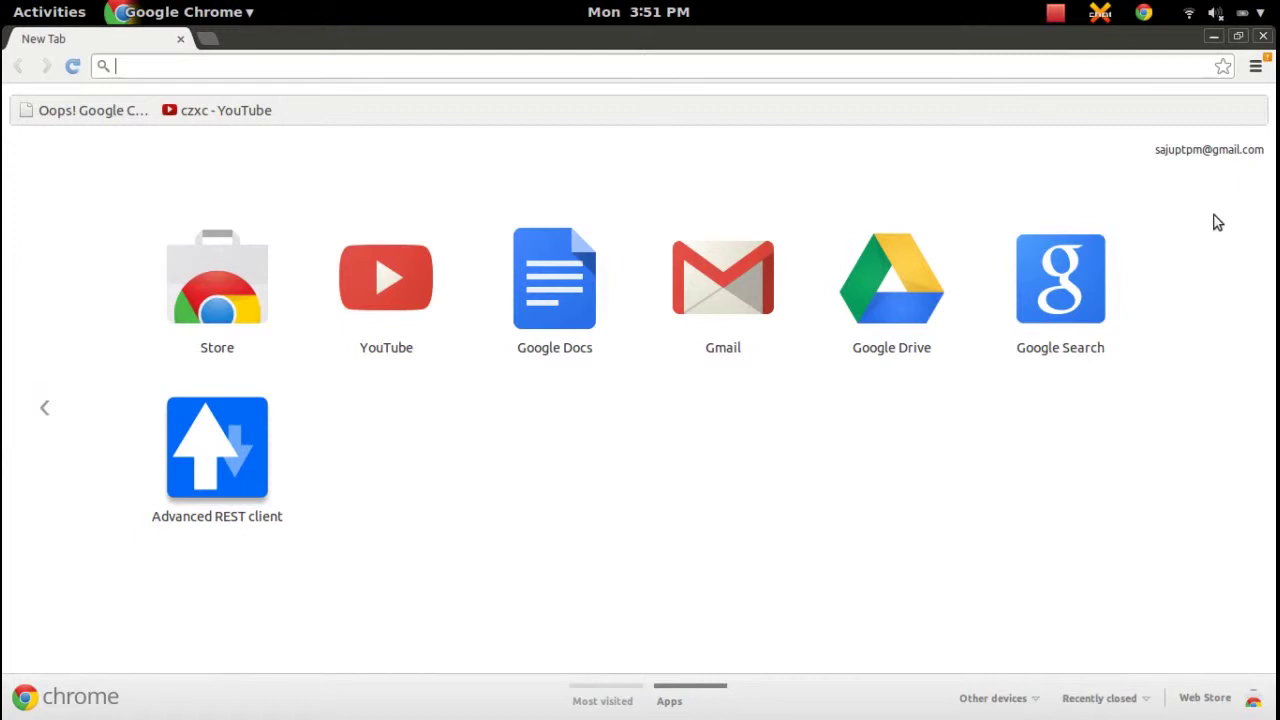
- Open the browser's extensions page and go from there to the Chrome Web Store to get more extensions
{"action": "left_click", "coordinate": [1256, 68]}
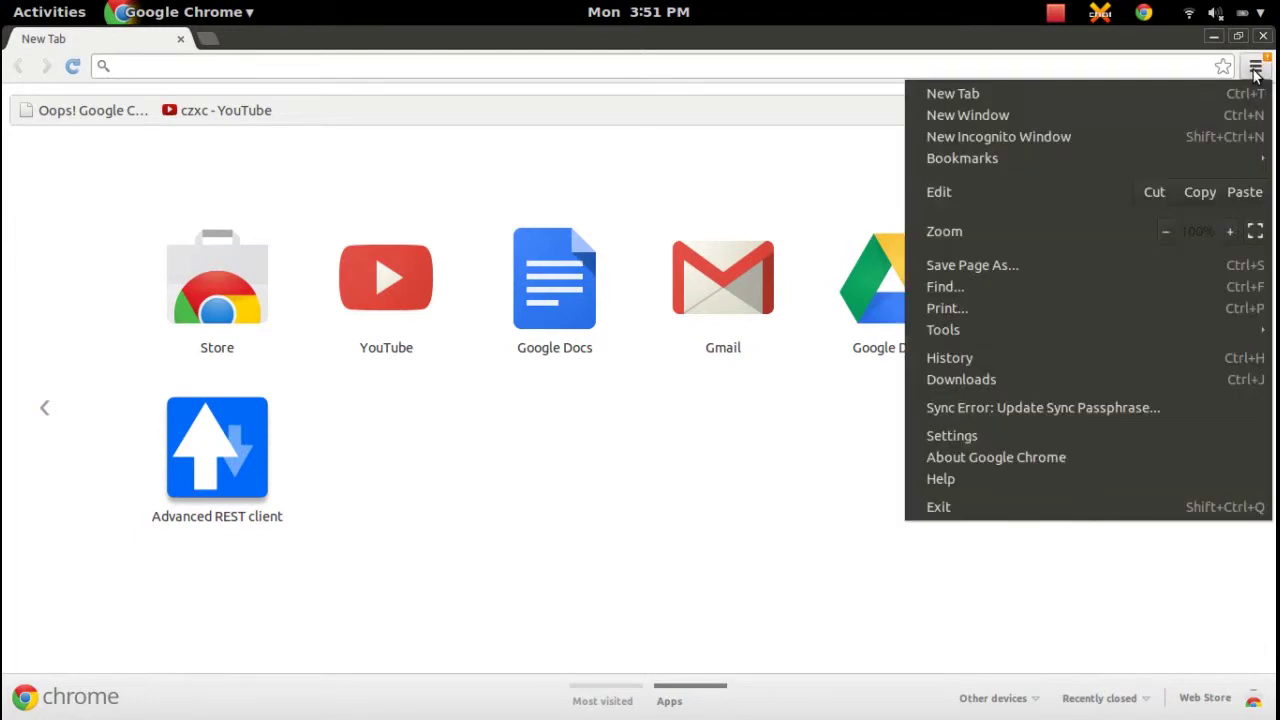
{"action": "left_click", "coordinate": [1138, 435]}
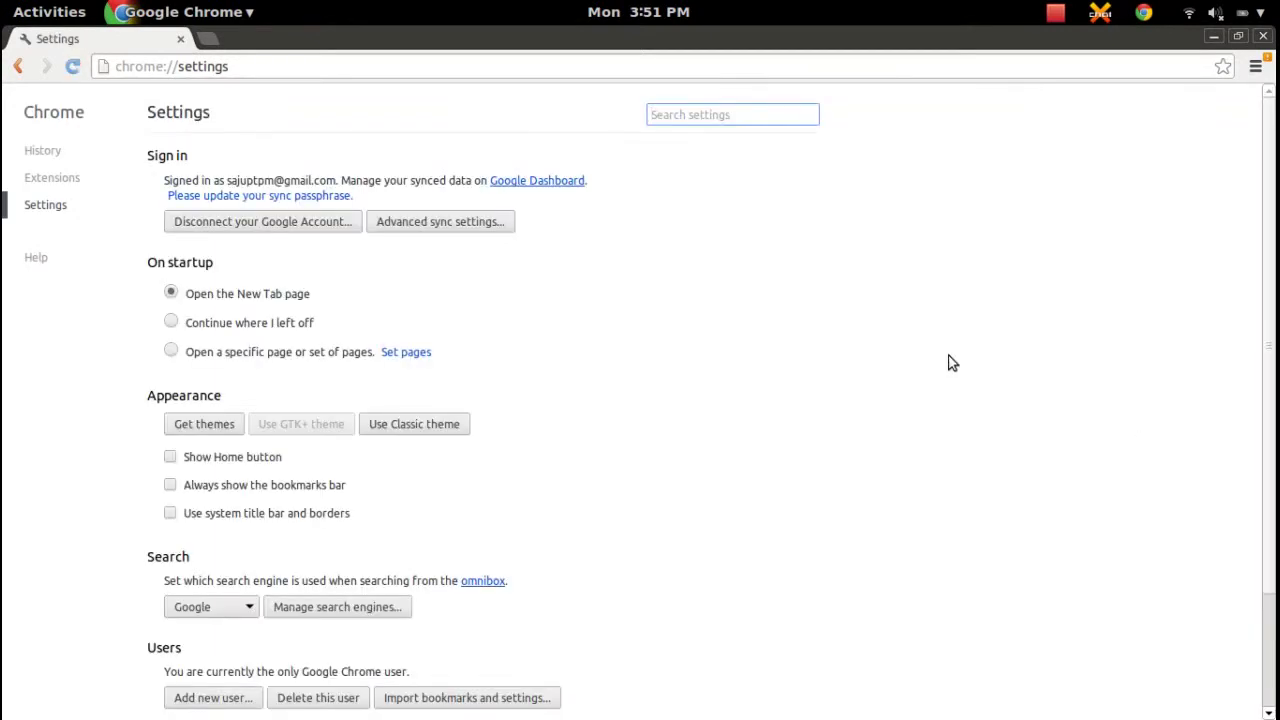
{"action": "left_click", "coordinate": [62, 177]}
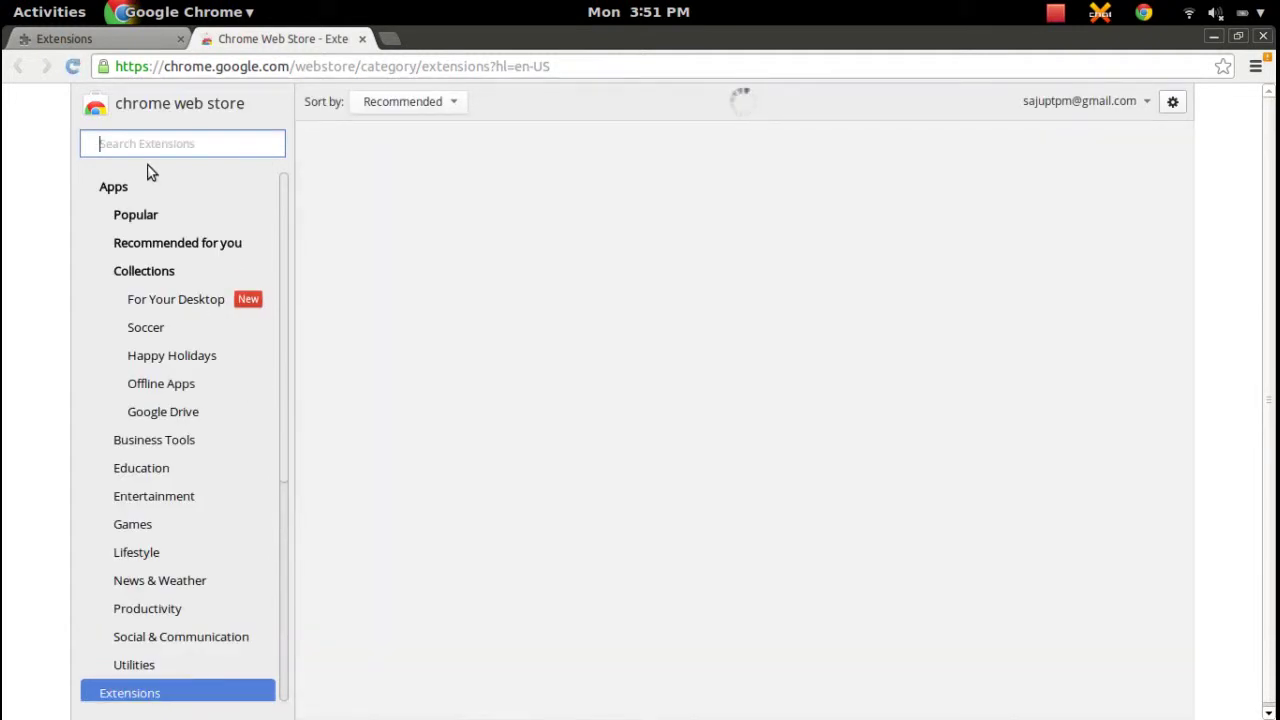
- Search the web store for "google keep extension" and look through the listed extensions
{"action": "type", "text": "google k"}
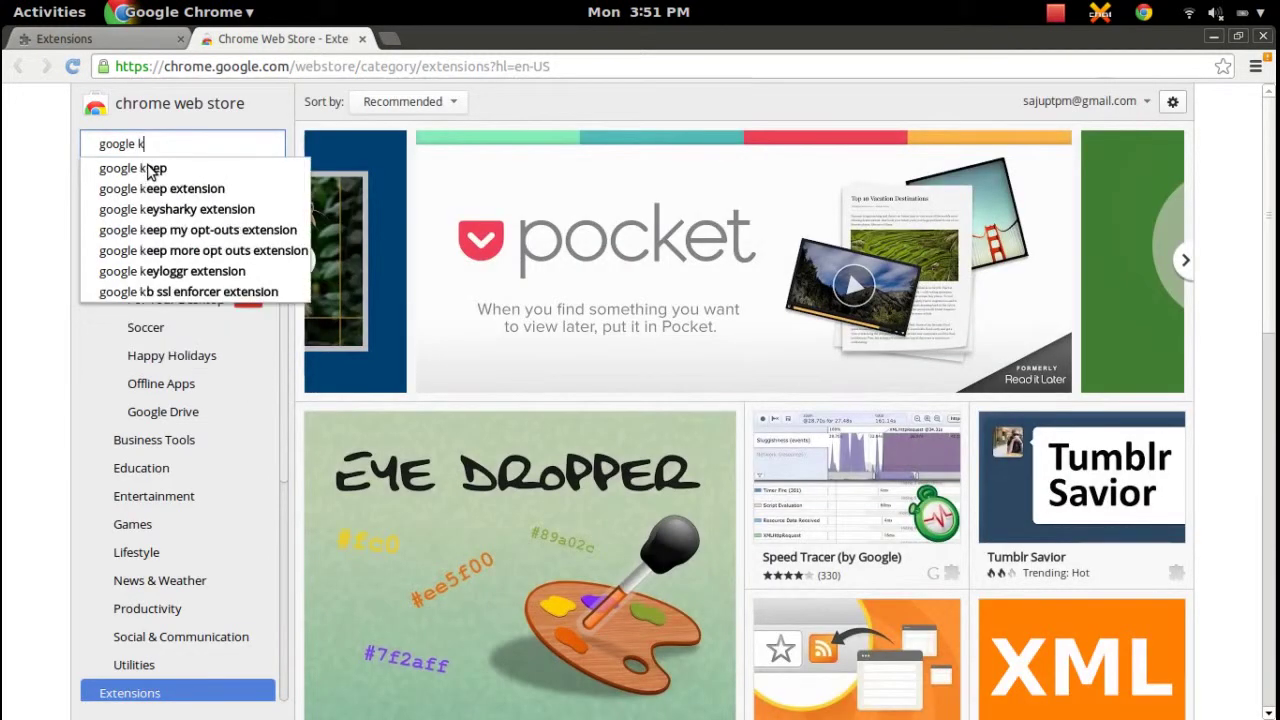
{"action": "type", "text": "eep"}
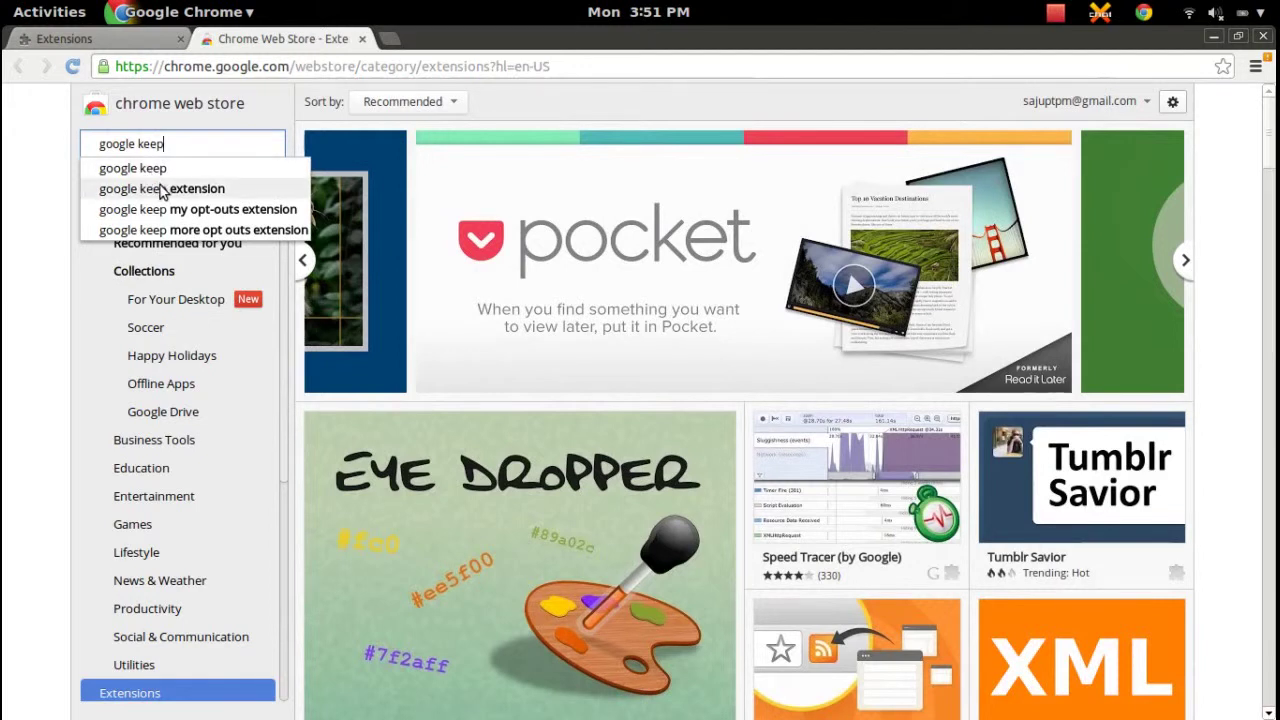
{"action": "left_click", "coordinate": [162, 189]}
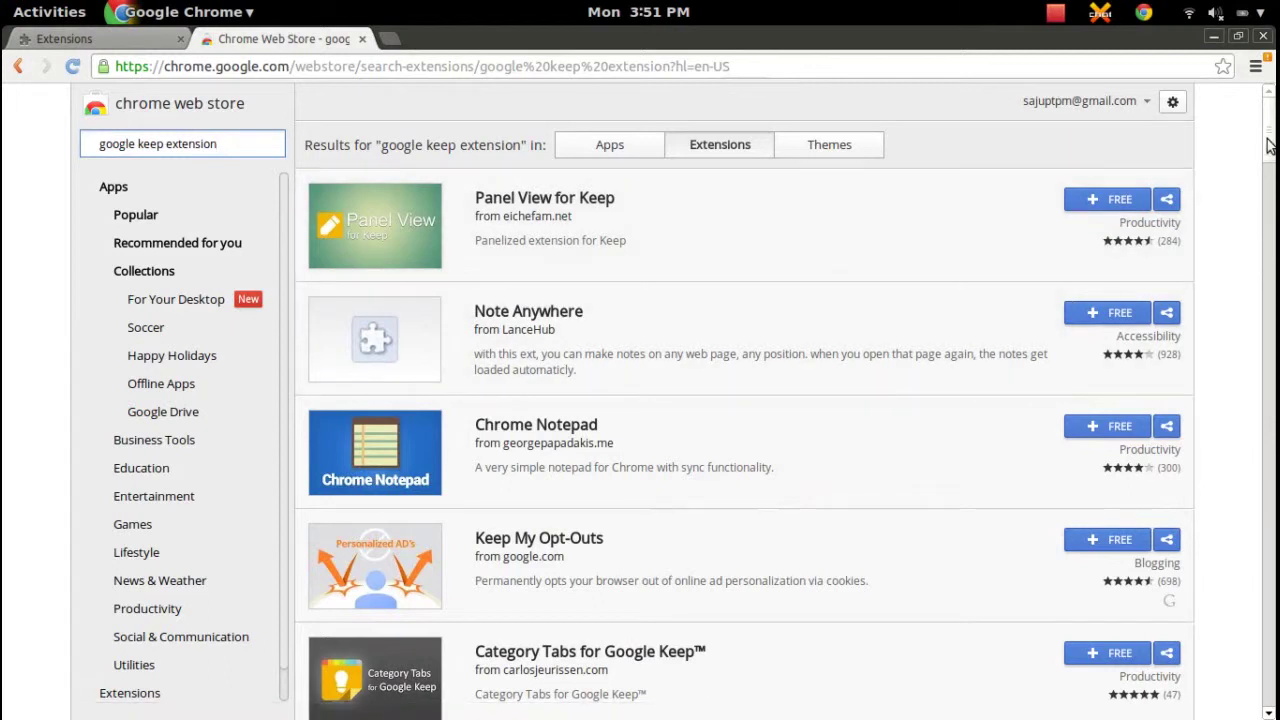
{"action": "scroll", "coordinate": [1270, 135], "scroll_direction": "down", "scroll_amount": 5}
{"action": "scroll", "coordinate": [1270, 135], "scroll_direction": "up", "scroll_amount": 5}
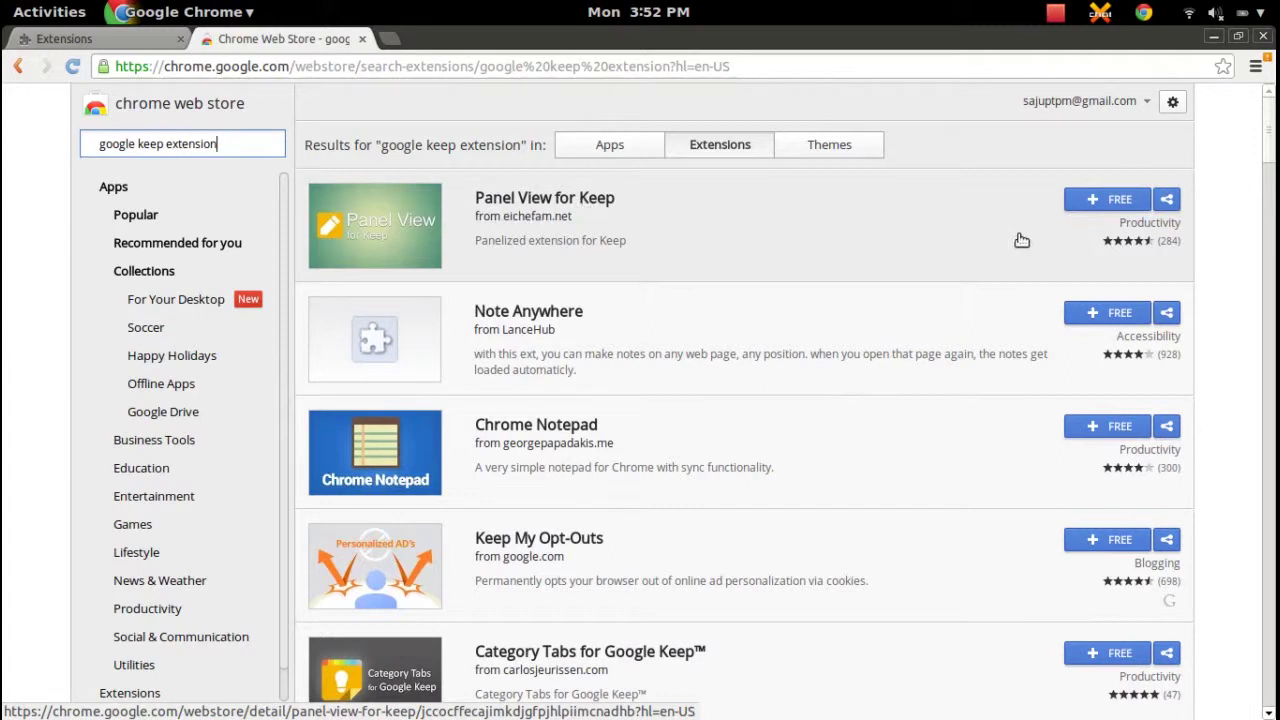
- Install the free Panel View for Keep extension and dismiss the installation notice
{"action": "left_click", "coordinate": [1081, 202]}
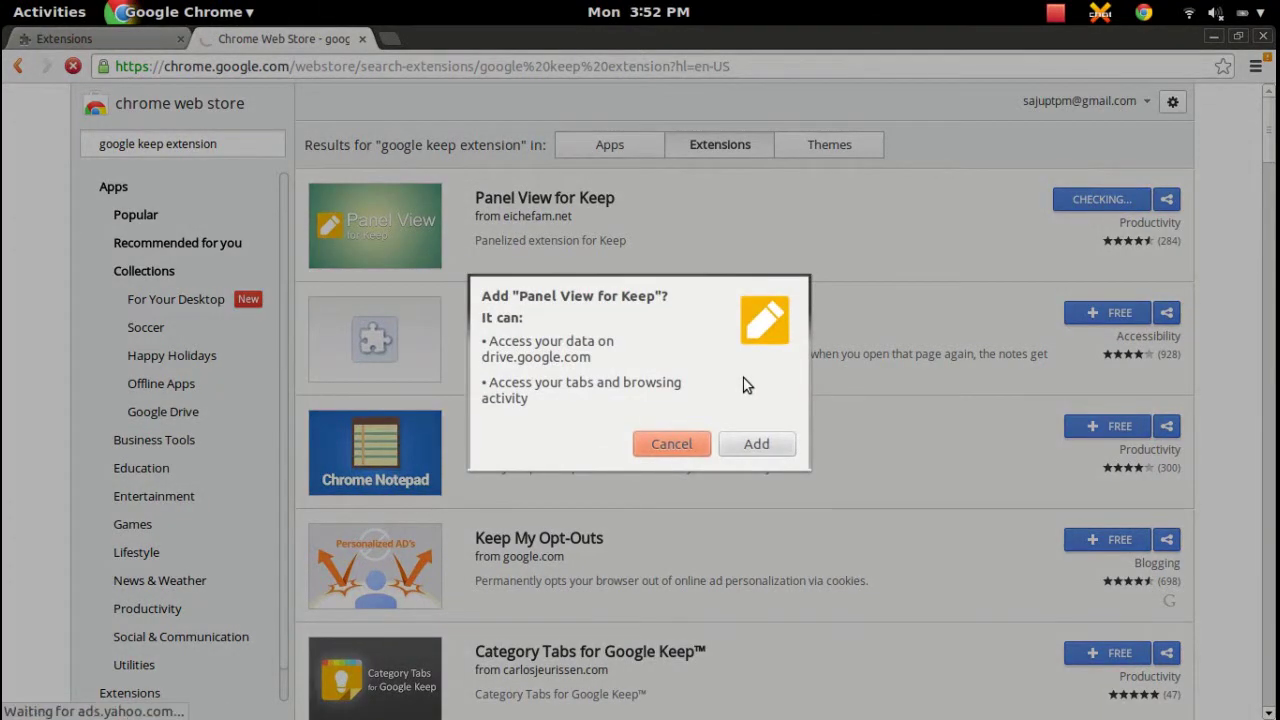
{"action": "left_click", "coordinate": [734, 446]}
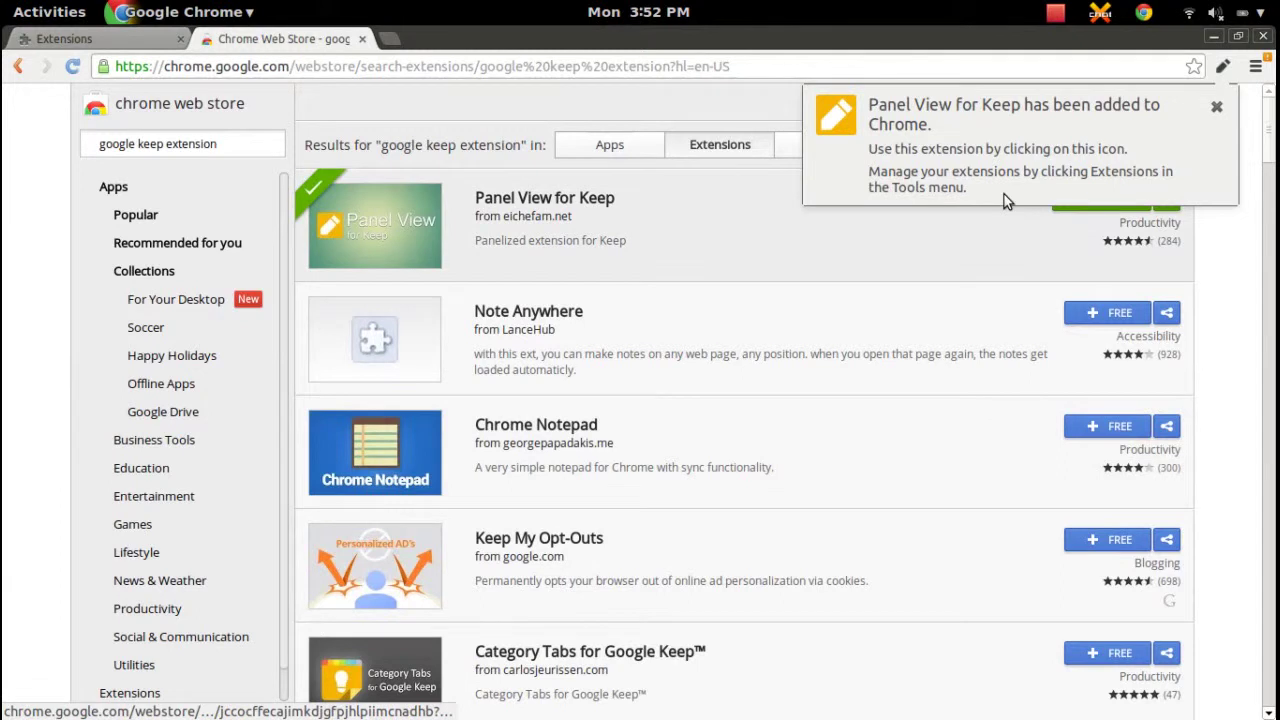
{"action": "left_click", "coordinate": [1217, 109]}
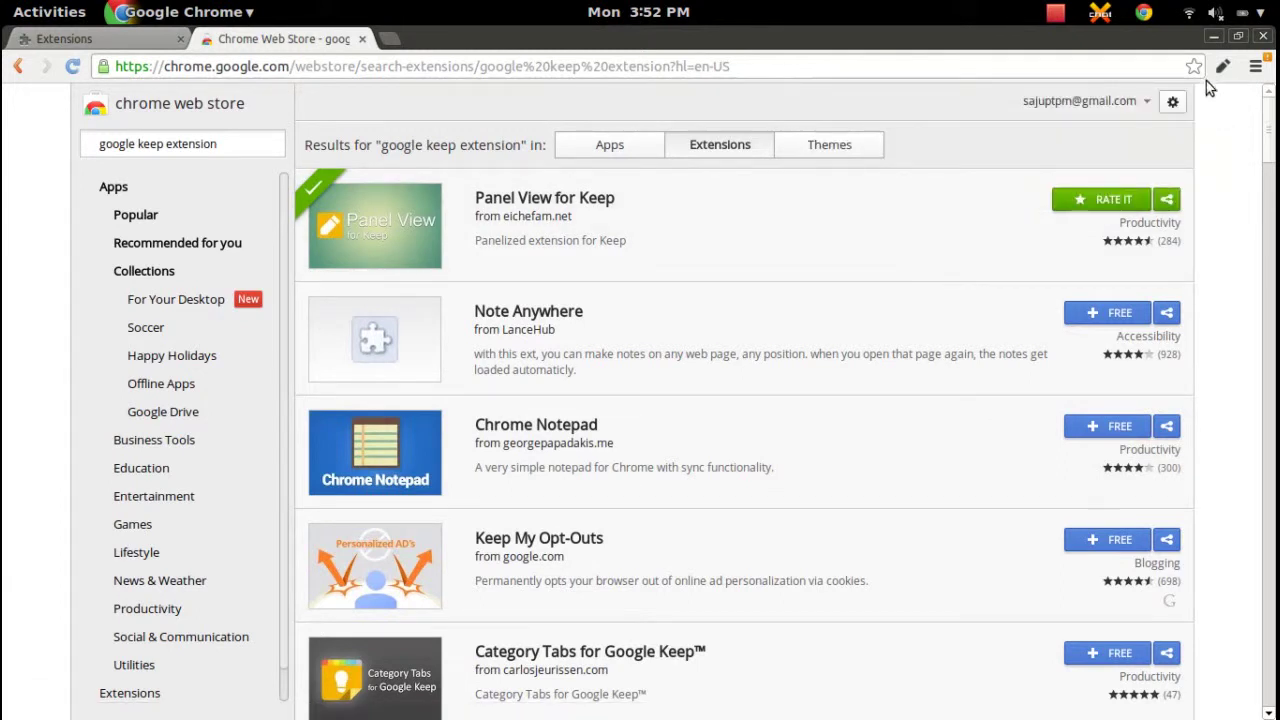
- Open the Google Keep panel from the newly installed extension to view the notes, and close it again
{"action": "left_click", "coordinate": [1225, 67]}
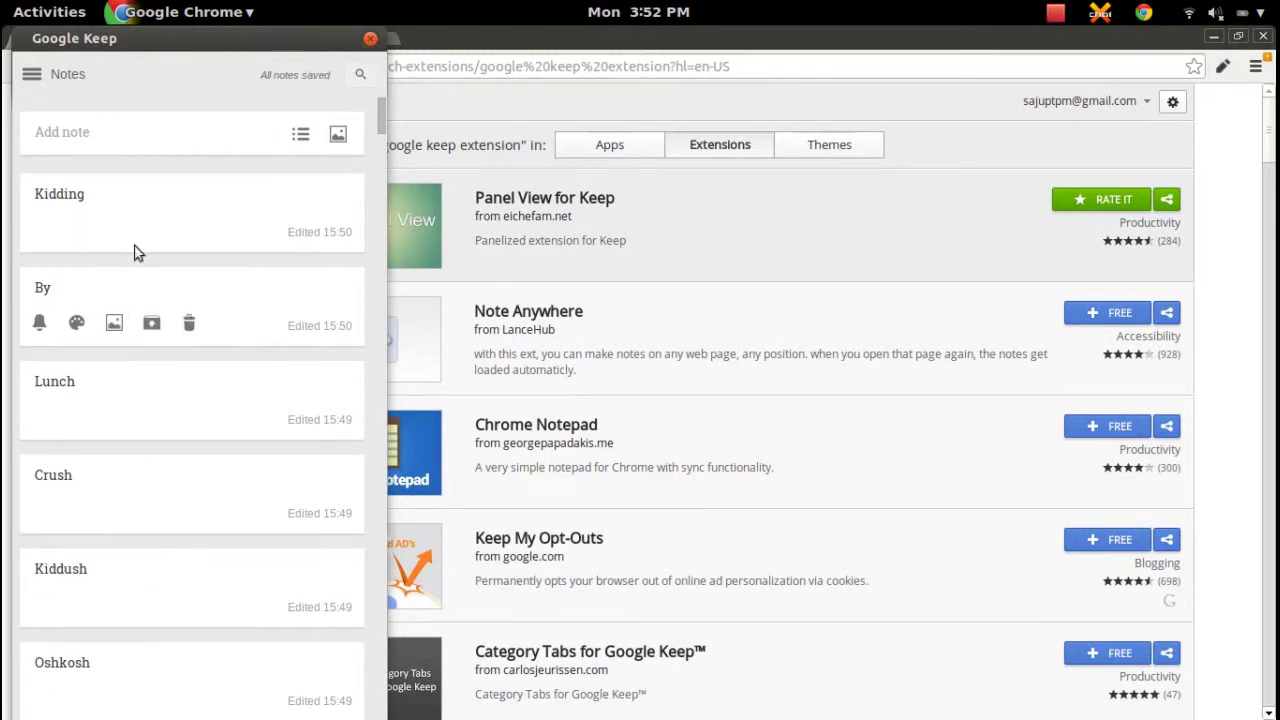
{"action": "left_click", "coordinate": [369, 41]}
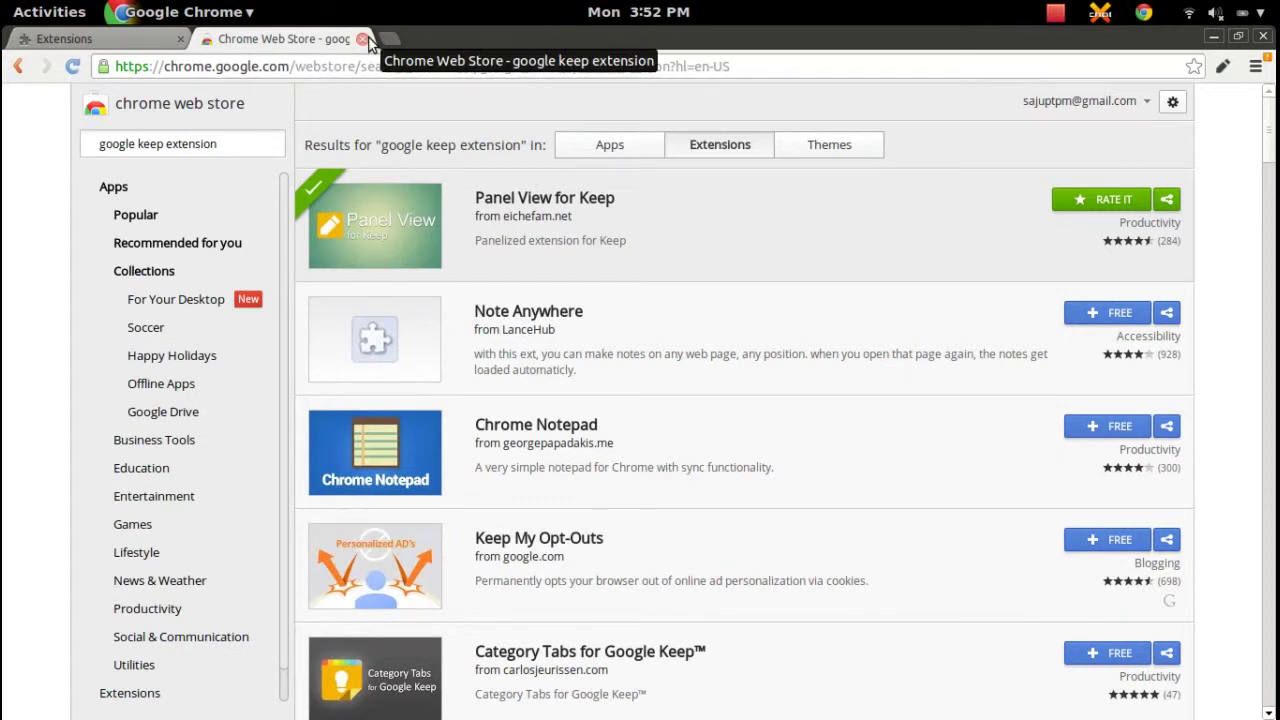
- Close the web store and extensions pages and open an additional new tab
{"action": "left_click", "coordinate": [363, 39]}
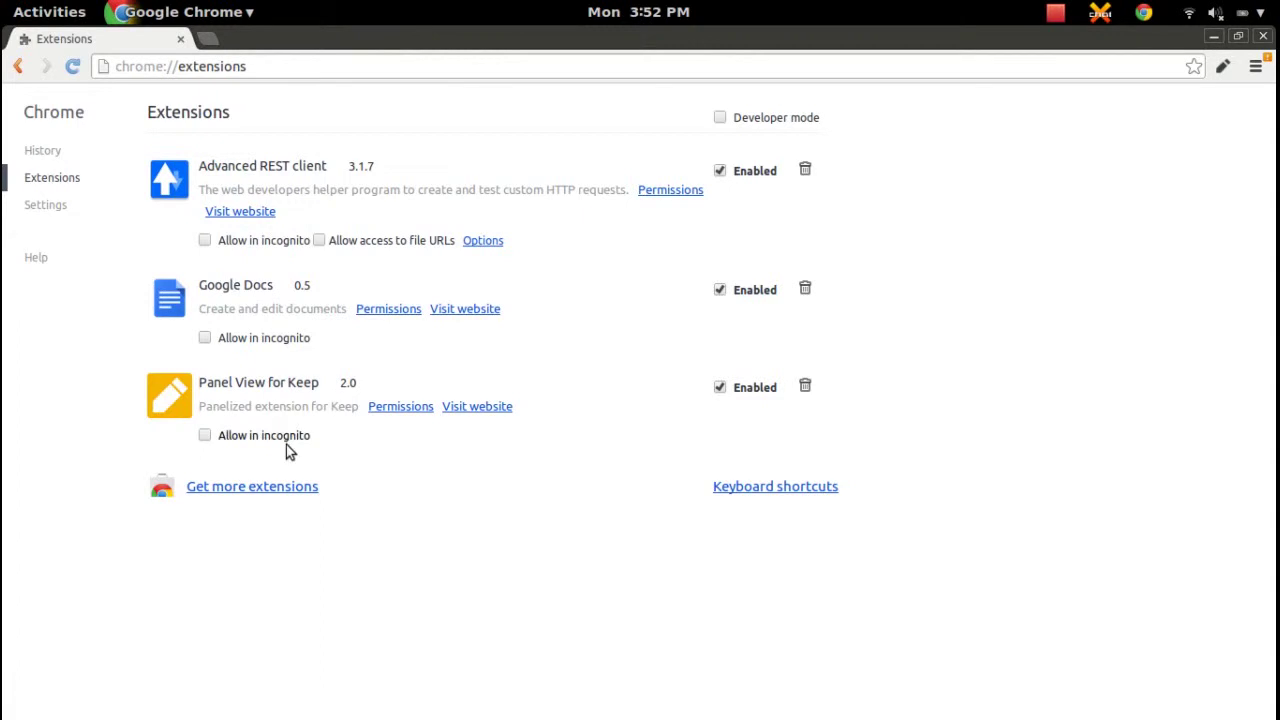
{"action": "left_click", "coordinate": [205, 42]}
{"action": "left_click", "coordinate": [180, 39]}
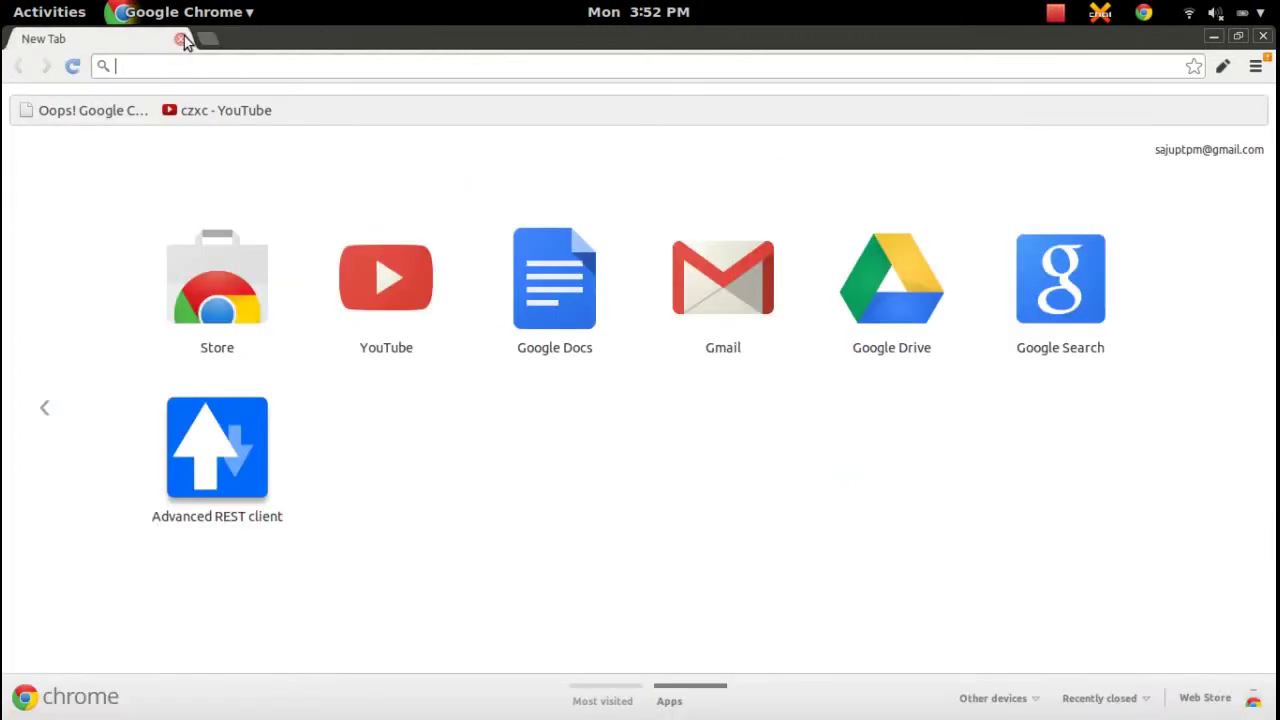
{"action": "left_click", "coordinate": [207, 39]}
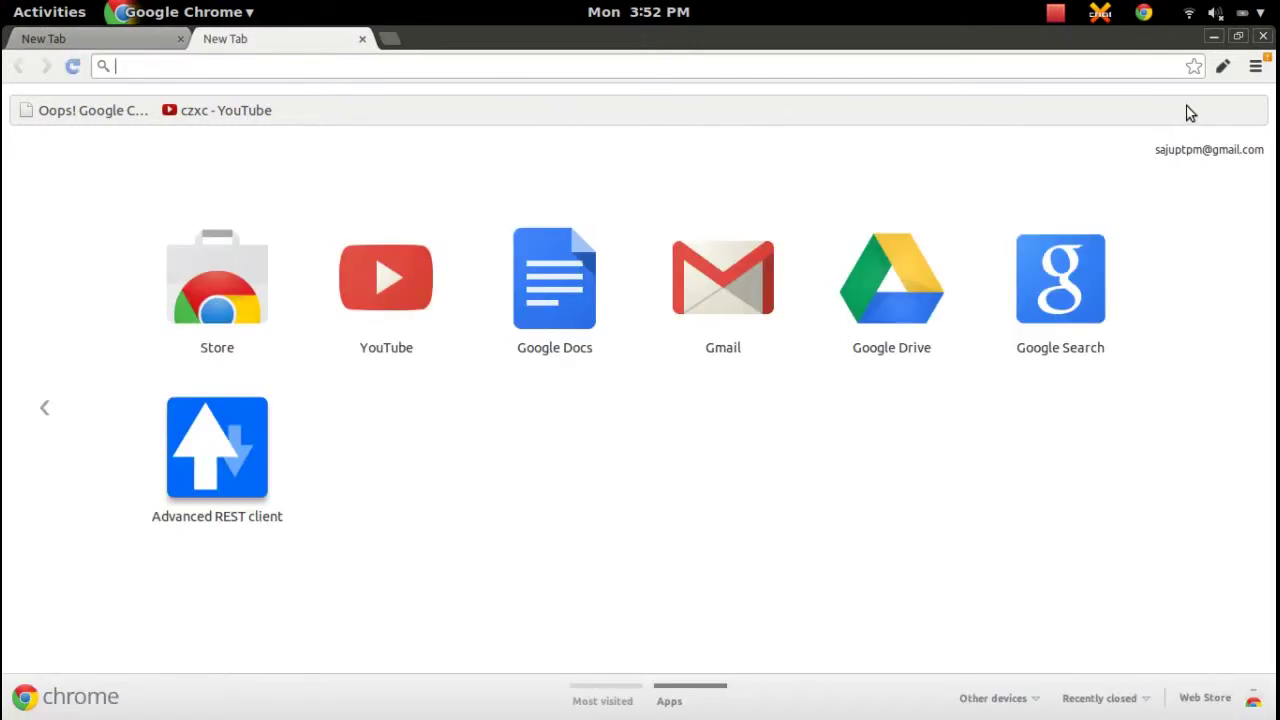
- Reopen the Google Keep panel and view its navigation options, such as Archive and Reminders
{"action": "left_click", "coordinate": [1222, 68]}
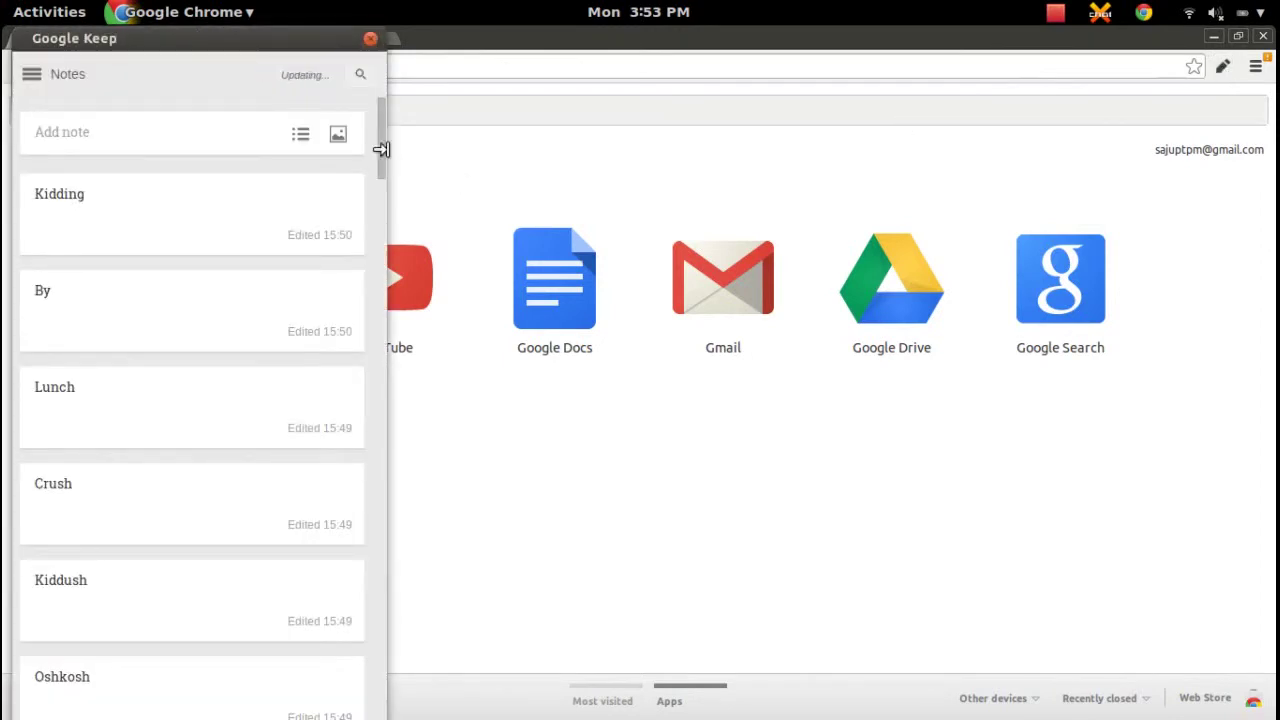
{"action": "left_click", "coordinate": [33, 78]}
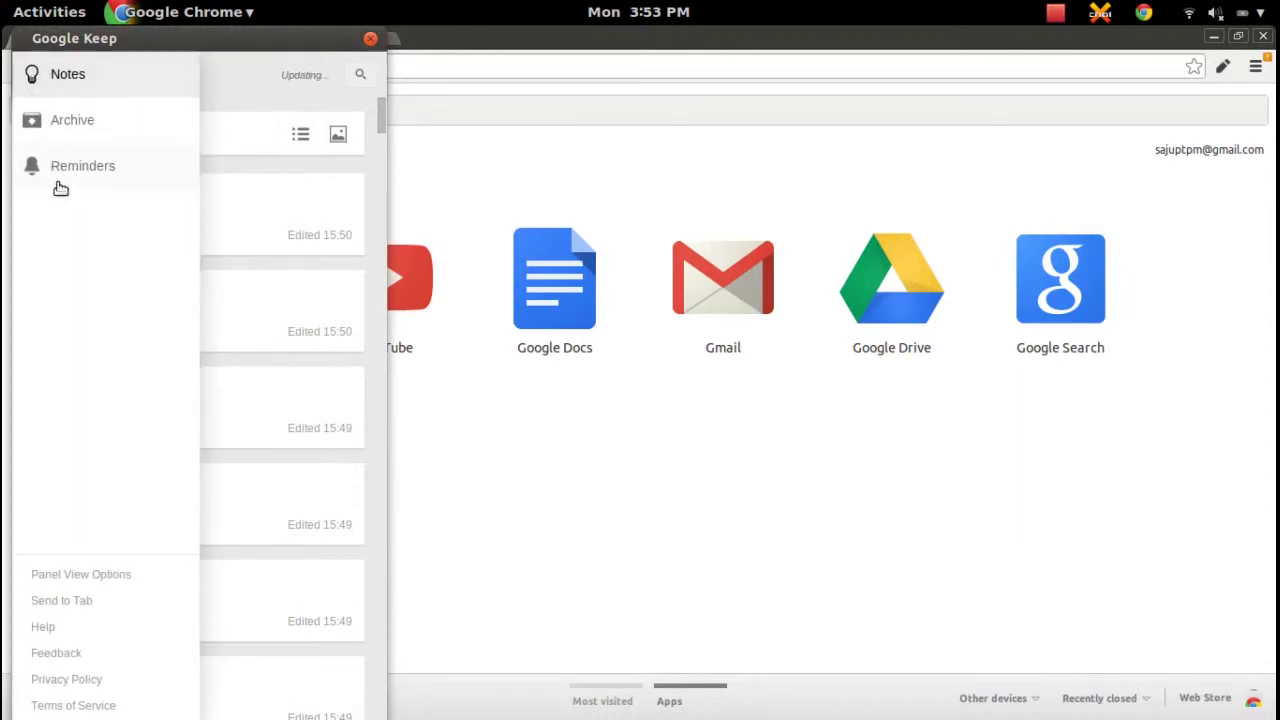
{"action": "left_click", "coordinate": [231, 95]}
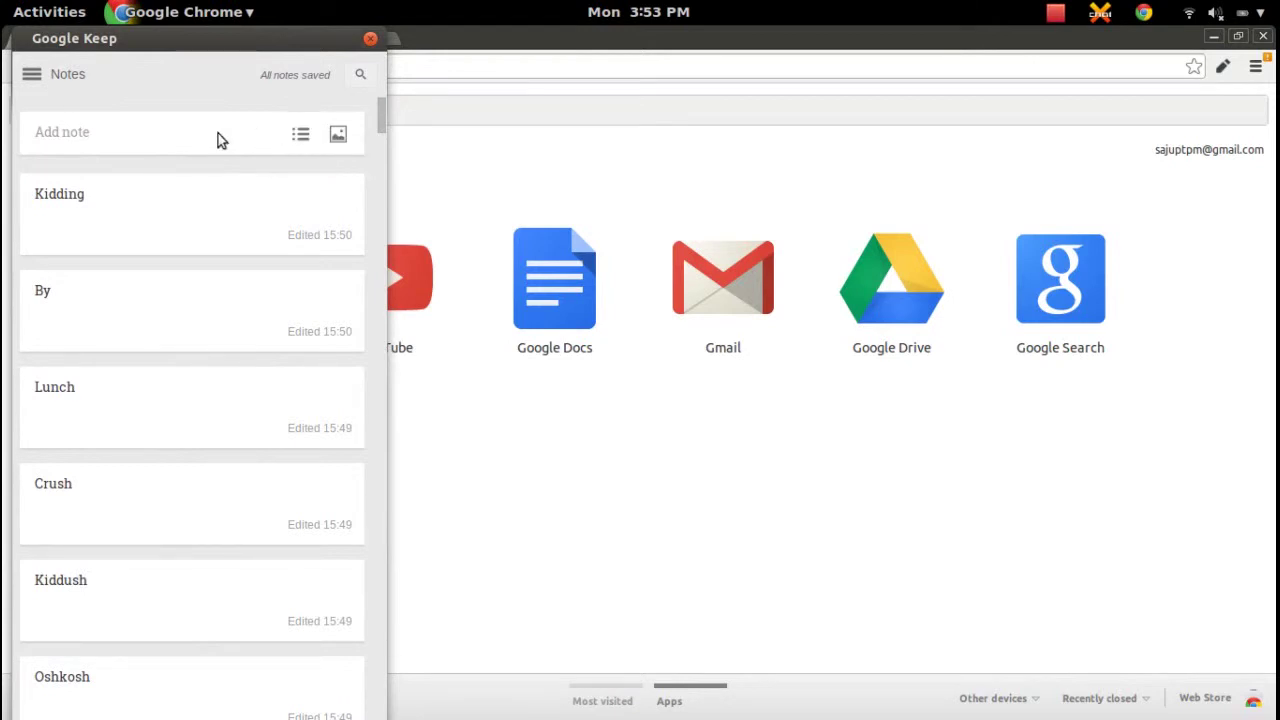
- Add a note titled "popo" with an empty body in the Google Keep panel
{"action": "left_click", "coordinate": [183, 147]}
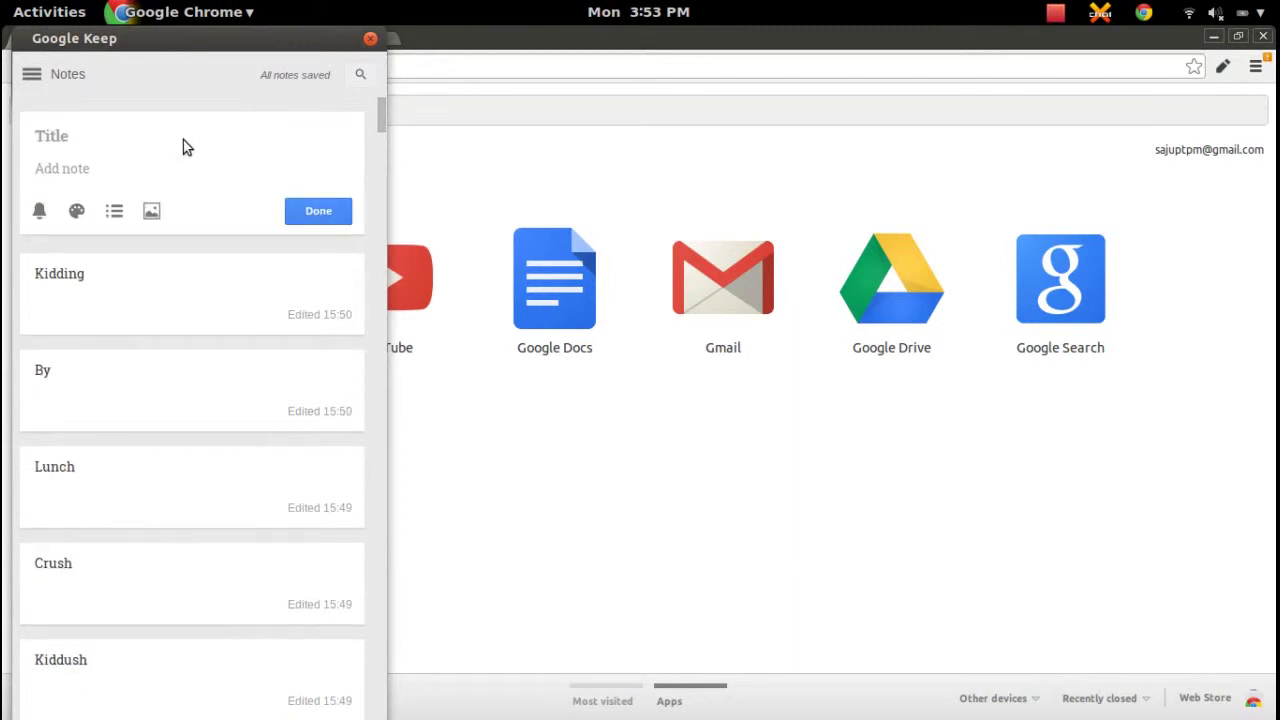
{"action": "left_click", "coordinate": [183, 141]}
{"action": "type", "text": "Popo"}
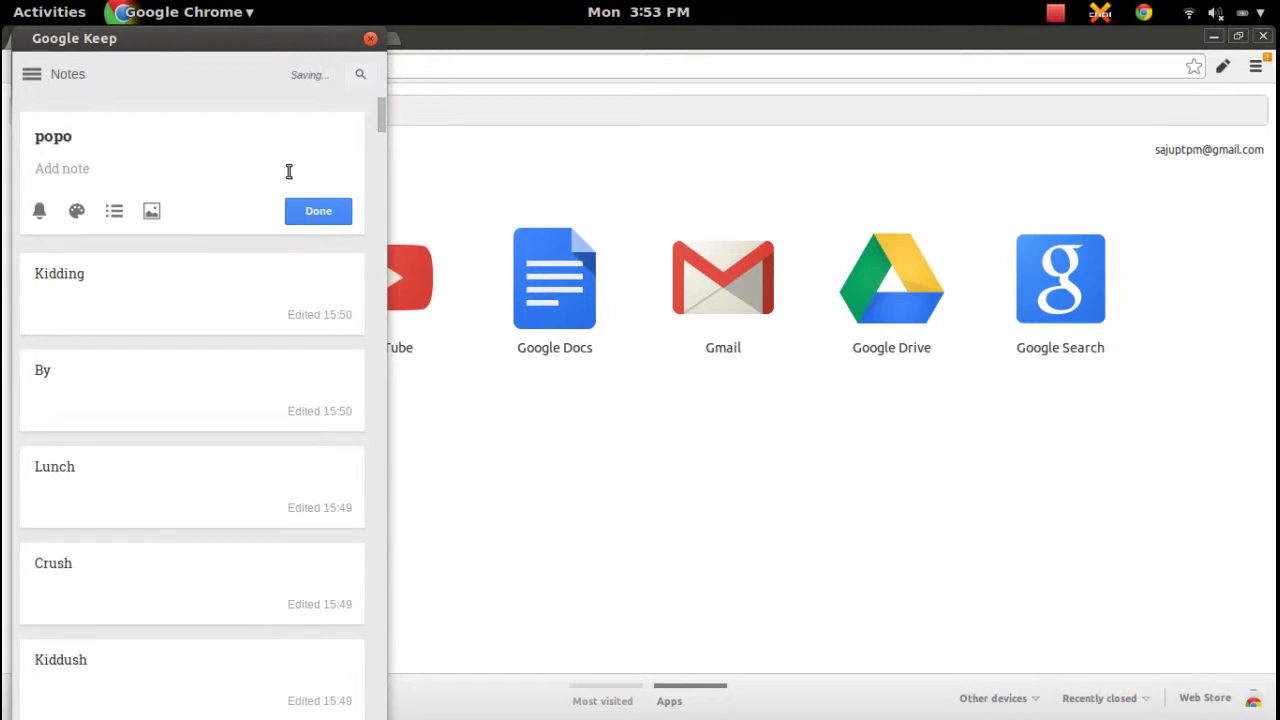
{"action": "left_click", "coordinate": [297, 218]}
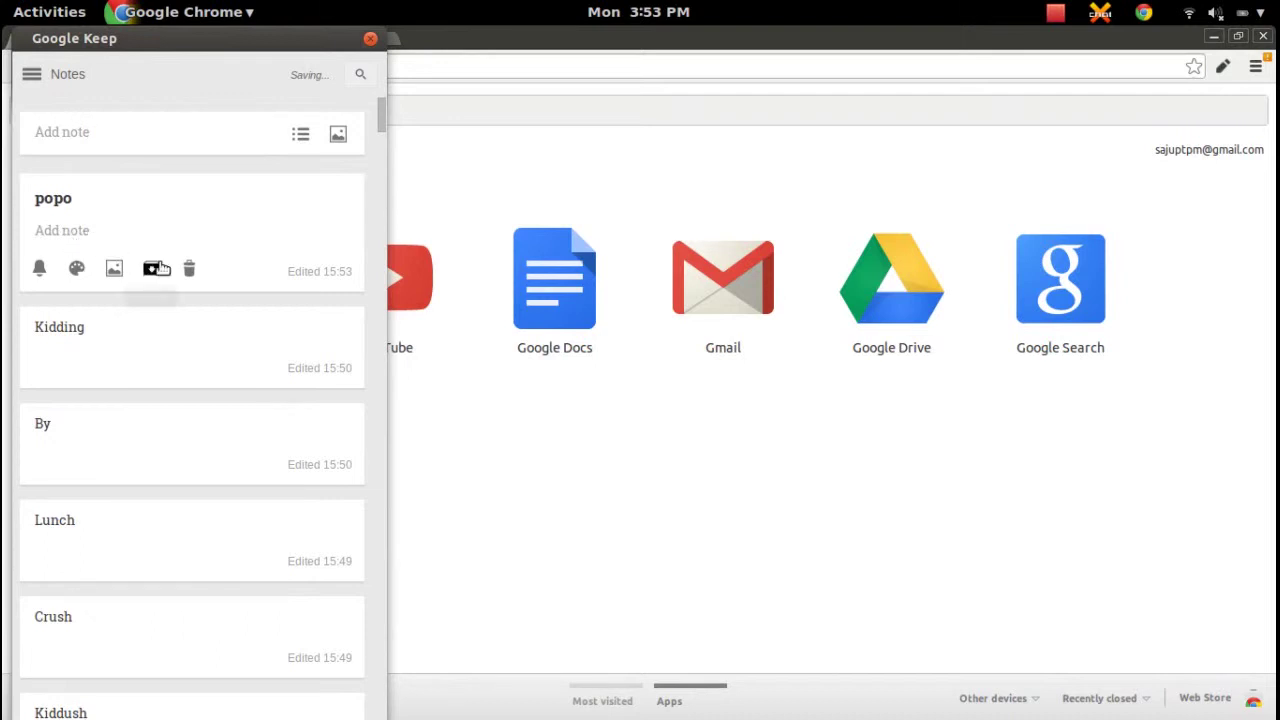
- Delete the "popo" note and restore it by undoing the deletion
{"action": "left_click", "coordinate": [190, 270]}
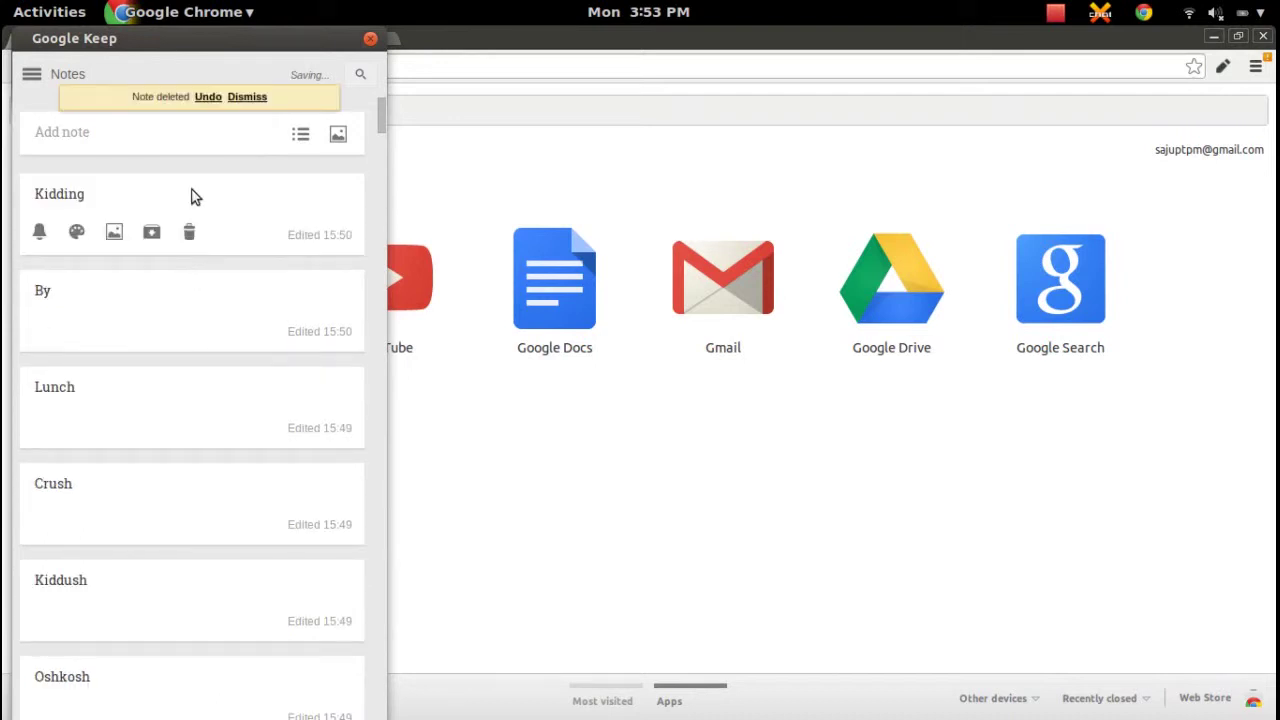
{"action": "left_click", "coordinate": [207, 97]}
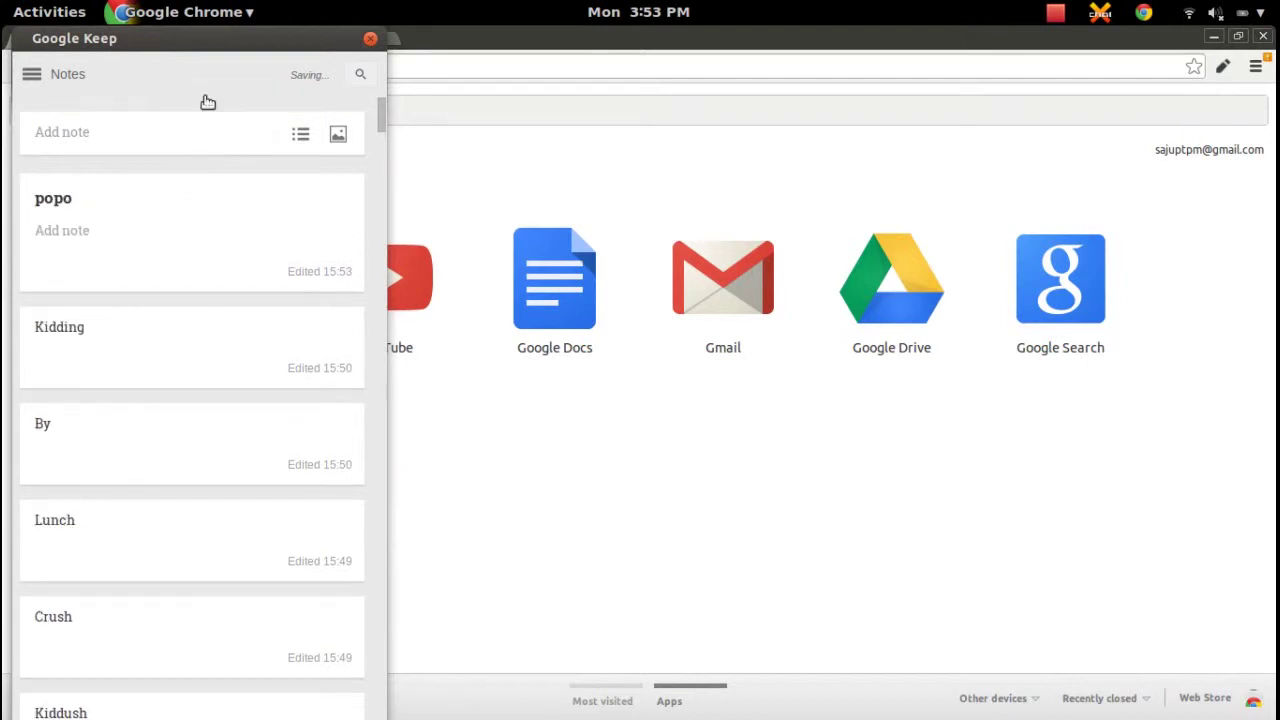
- Delete the "popo" note again and dismiss the deletion notice
{"action": "mouse_move", "coordinate": [180, 263]}
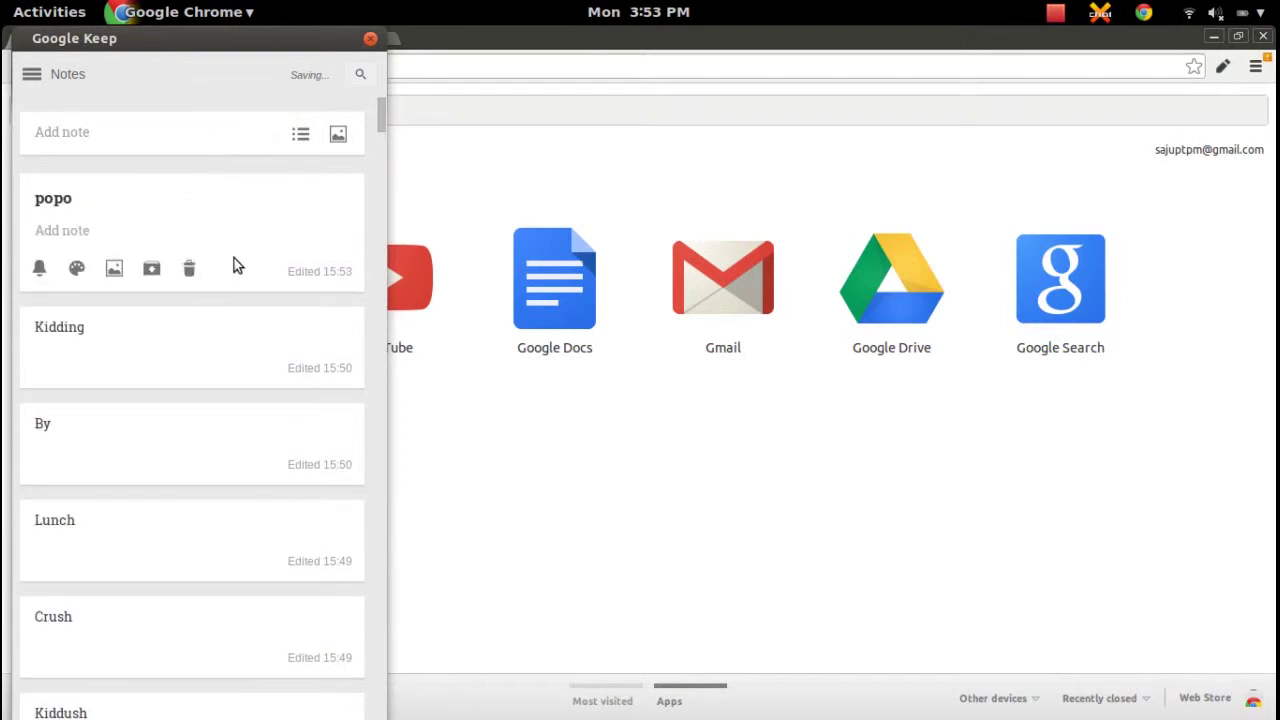
{"action": "left_click", "coordinate": [190, 271]}
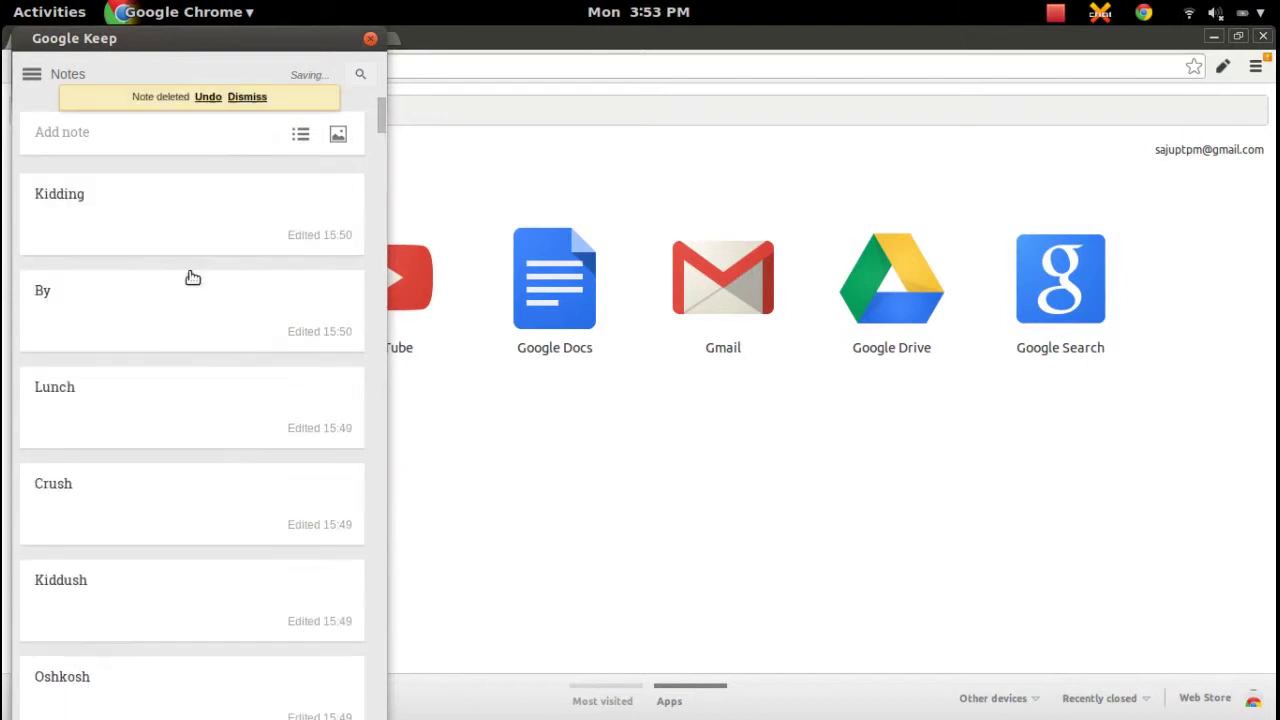
{"action": "left_click", "coordinate": [243, 99]}
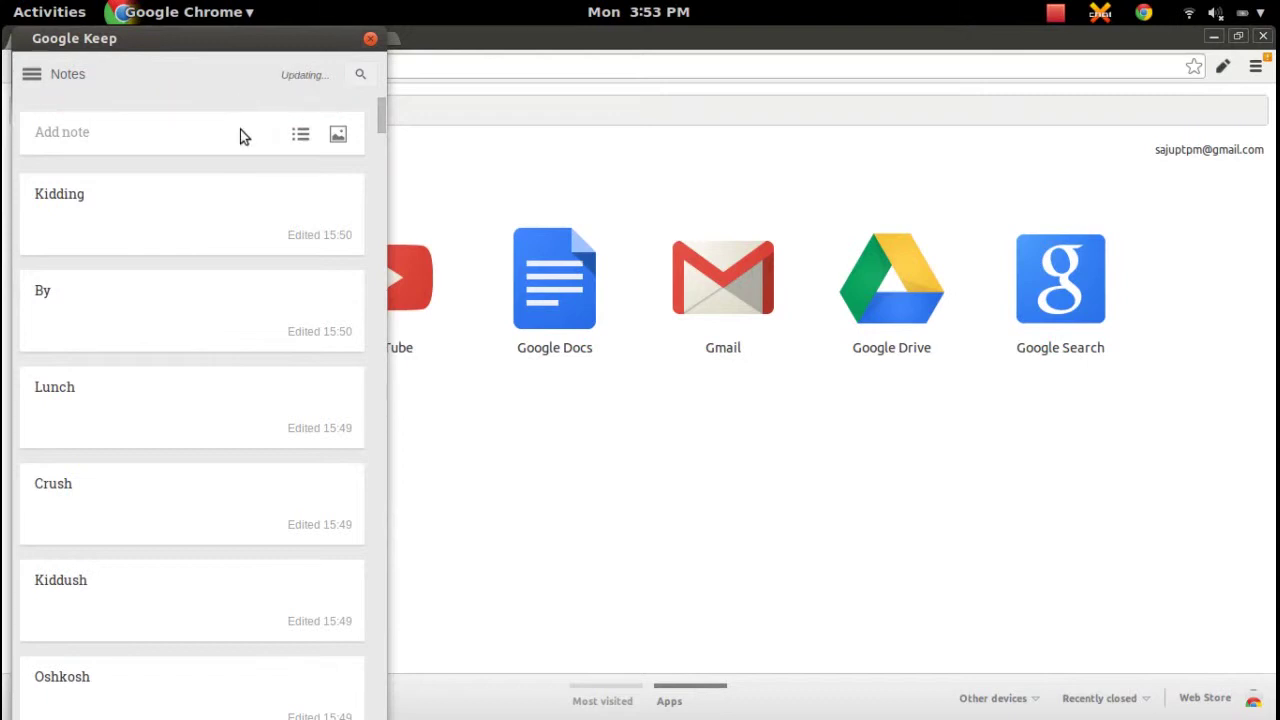
- Add an untitled note with the text "lala" and close the Google Keep panel
{"action": "left_click", "coordinate": [240, 130]}
{"action": "type", "text": "lala"}
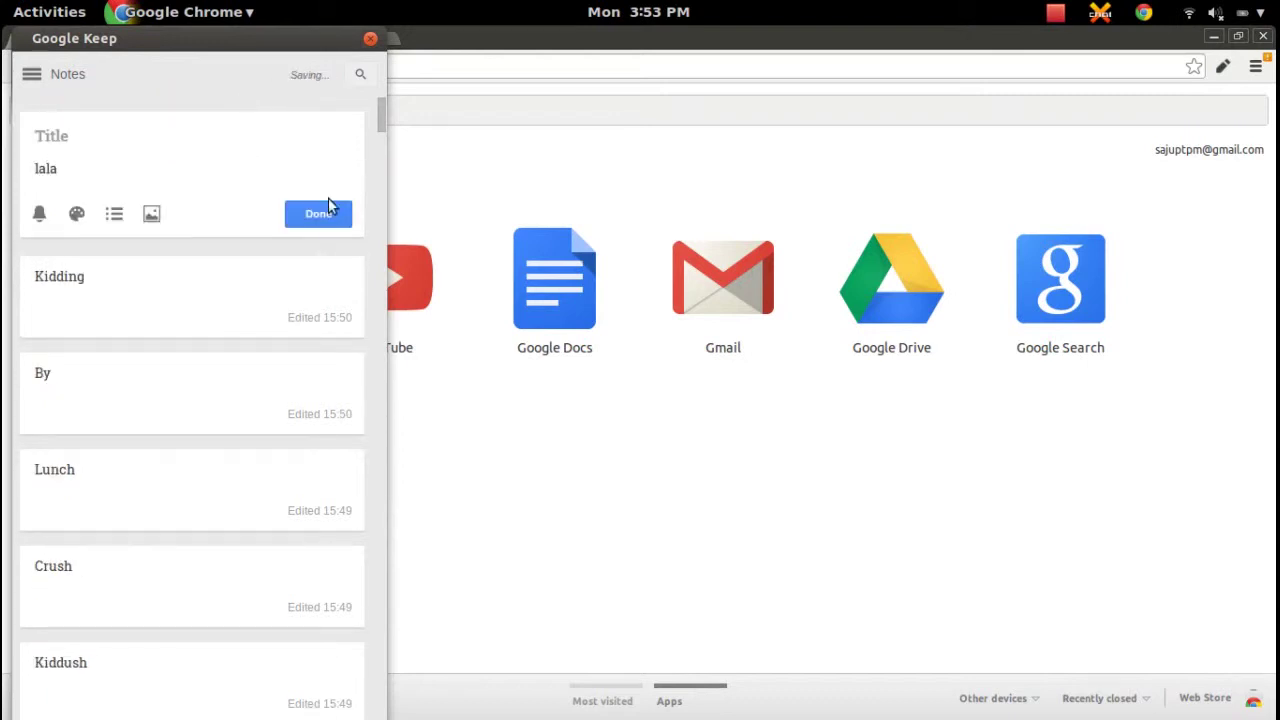
{"action": "left_click", "coordinate": [318, 214]}
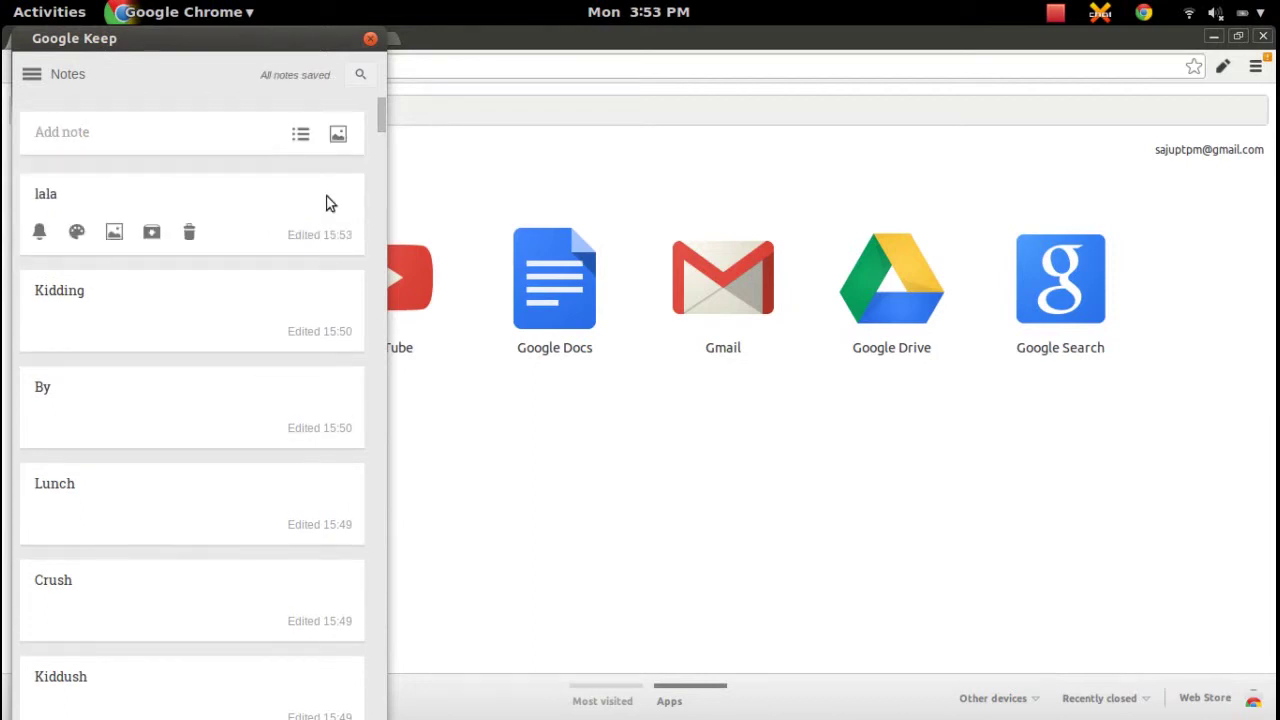
{"action": "left_click", "coordinate": [369, 42]}
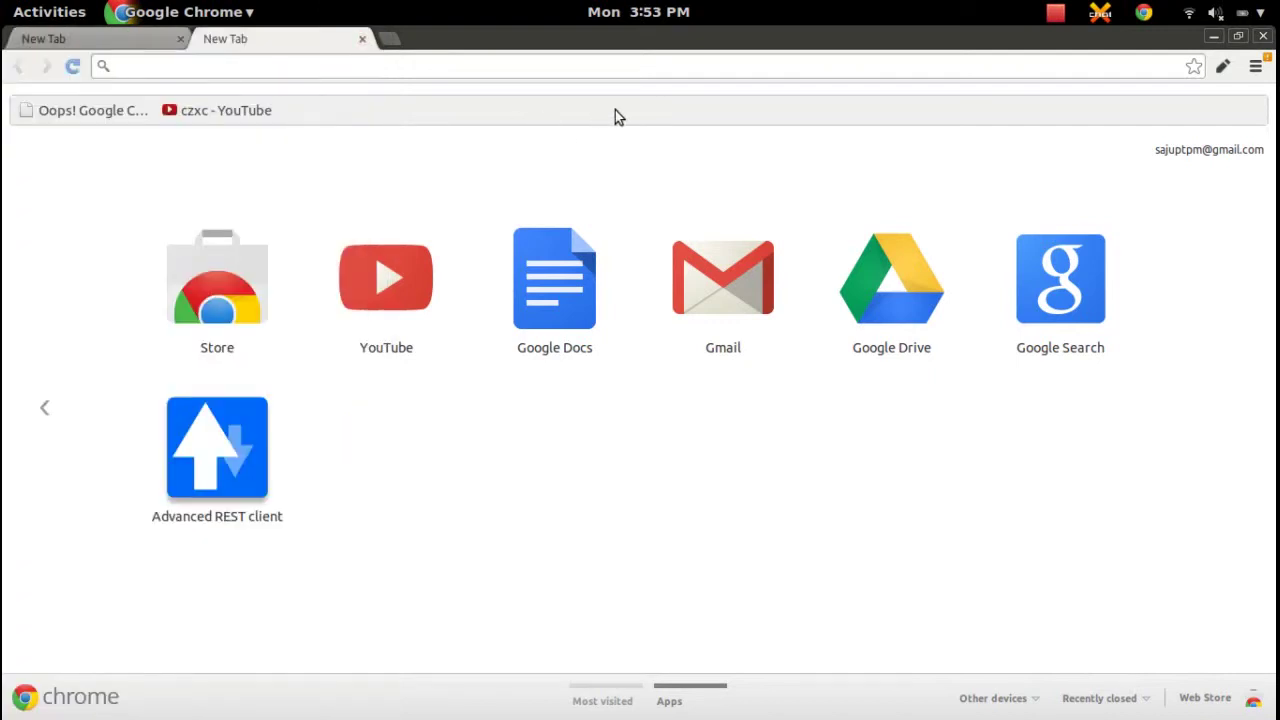
- Search the web for "dsd" and sign out of the Google account from the results page
{"action": "type", "text": "dsd"}
{"action": "key", "text": "Return"}
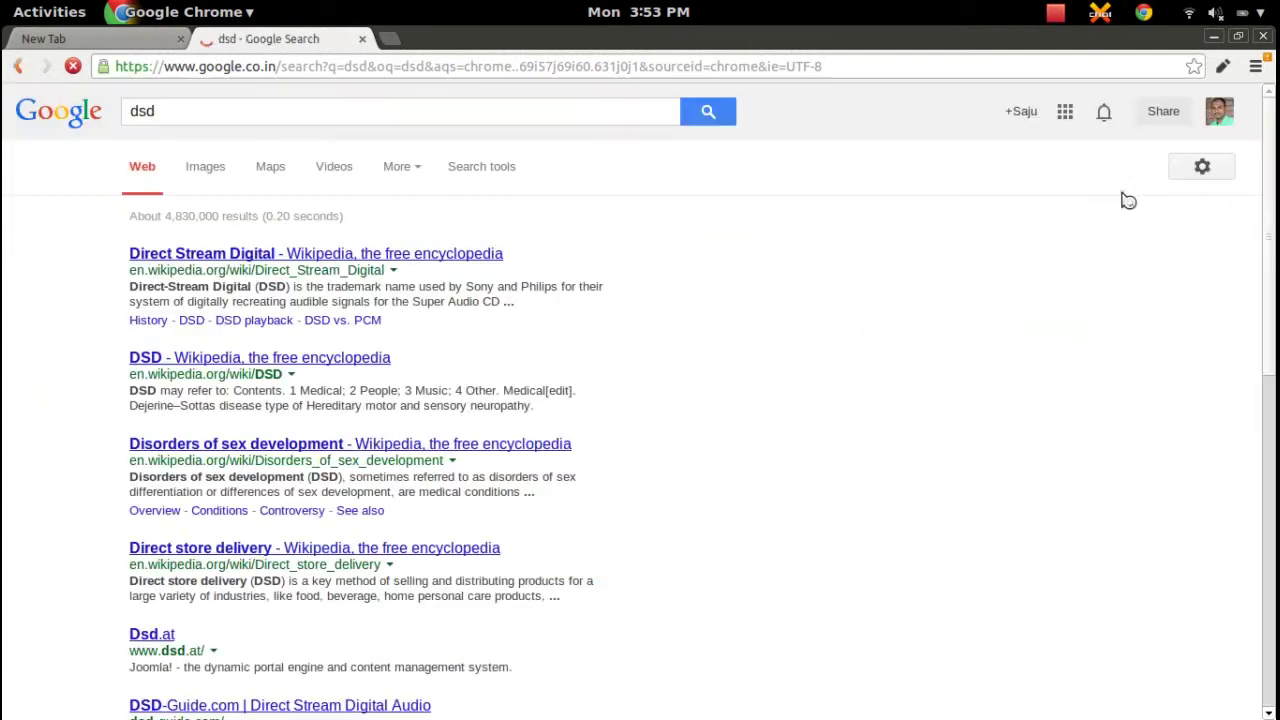
{"action": "left_click", "coordinate": [1219, 117]}
{"action": "left_click", "coordinate": [1192, 300]}
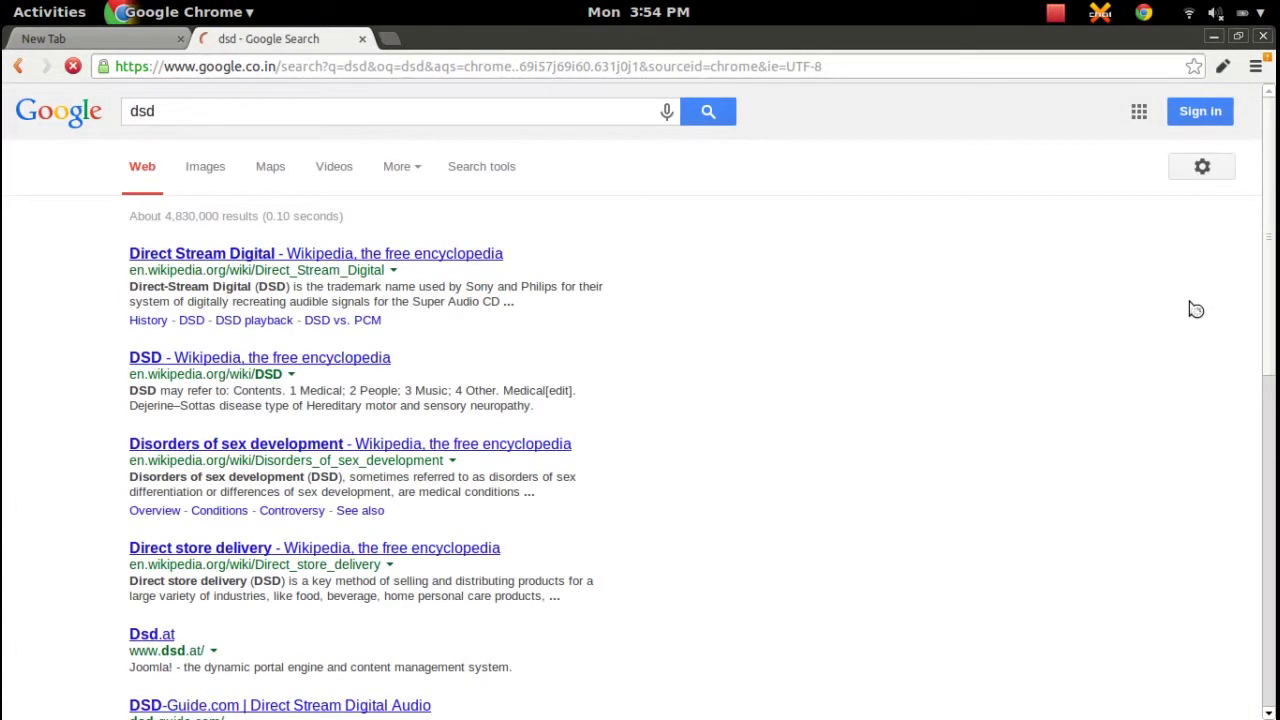
- Open the Google Keep panel and sign back in to it with the account password
{"action": "left_click", "coordinate": [1222, 67]}
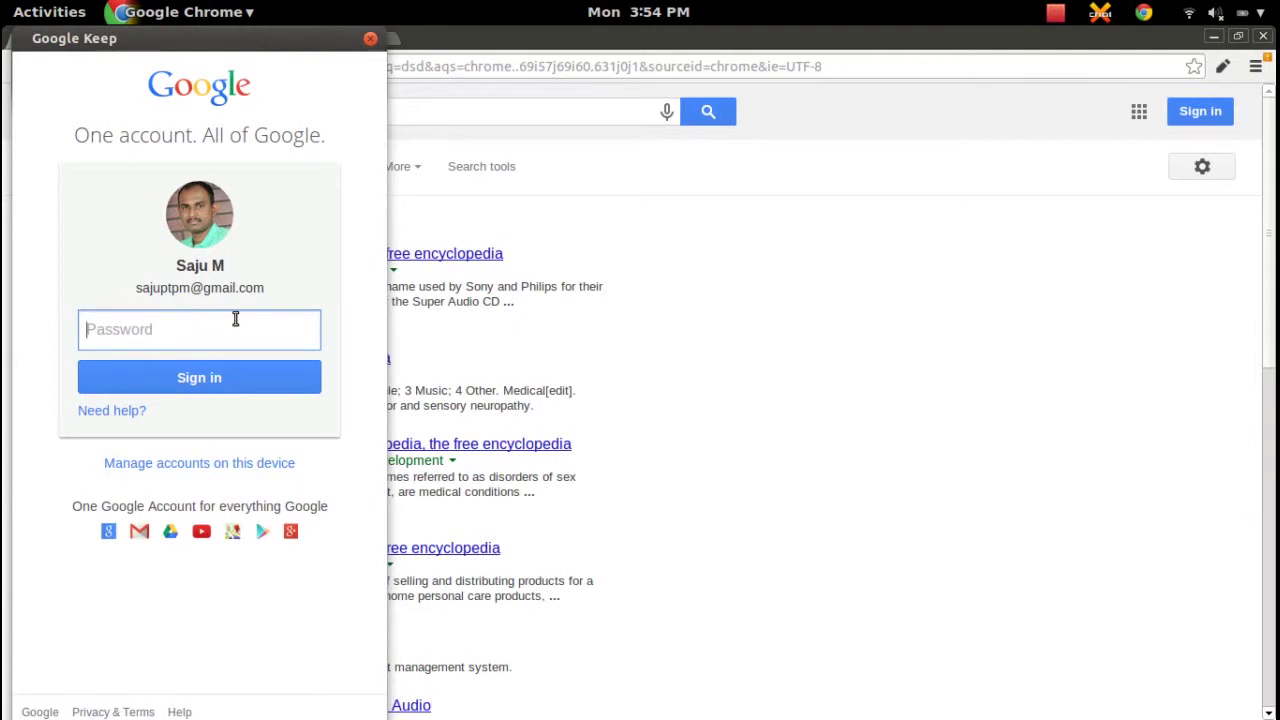
{"action": "left_click", "coordinate": [223, 379]}
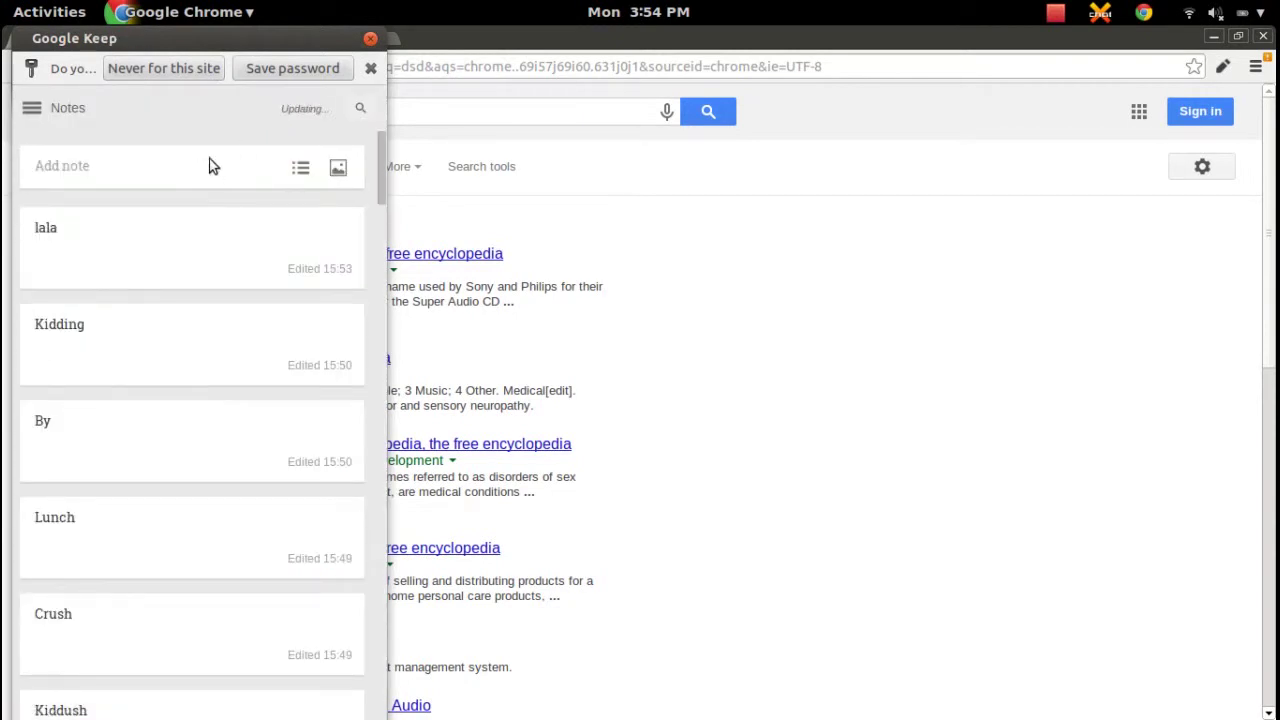
- Bring the "dsd" search results page to the front, and return to the Google Keep window through the window overview
{"action": "left_click", "coordinate": [605, 159]}
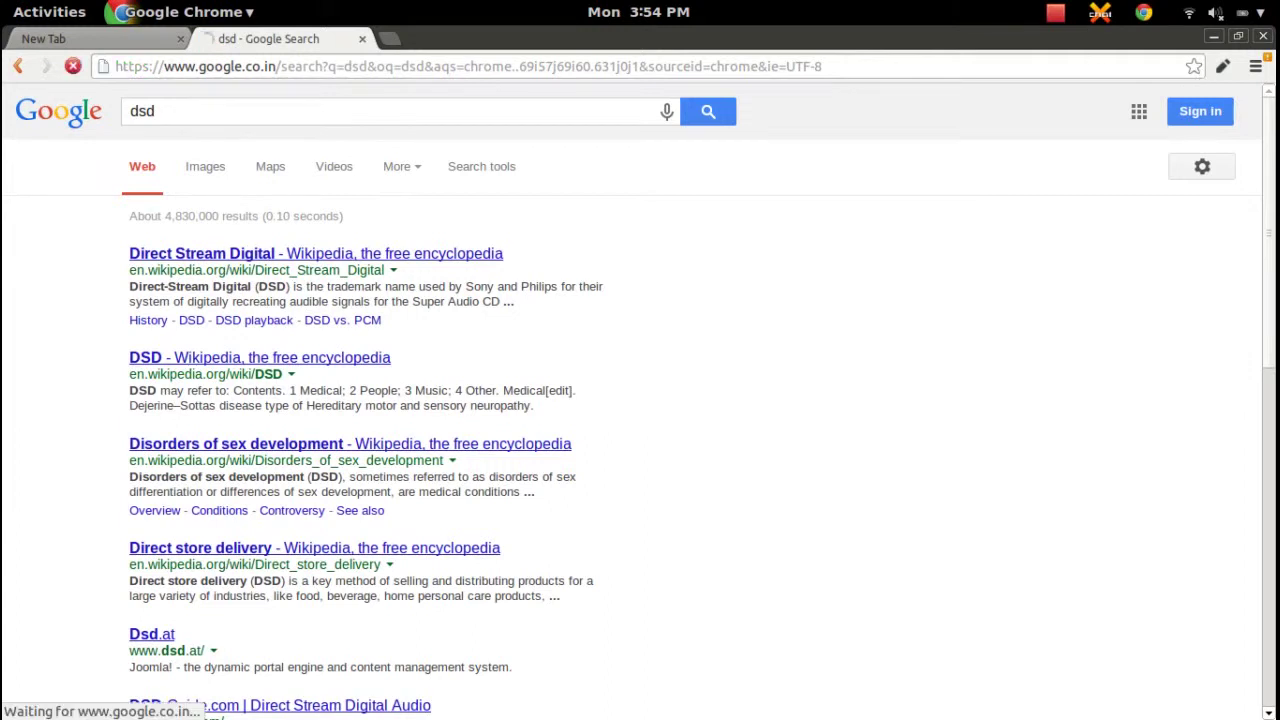
{"action": "key", "text": "super"}
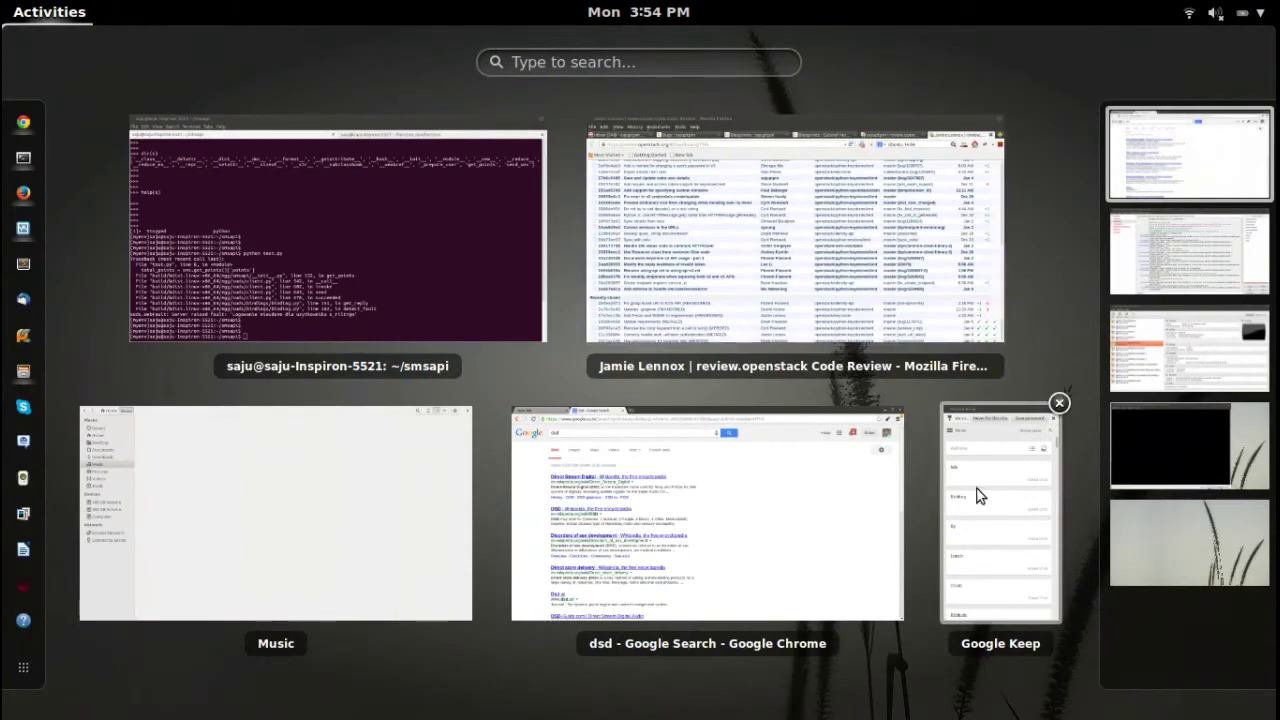
{"action": "left_click", "coordinate": [977, 494]}
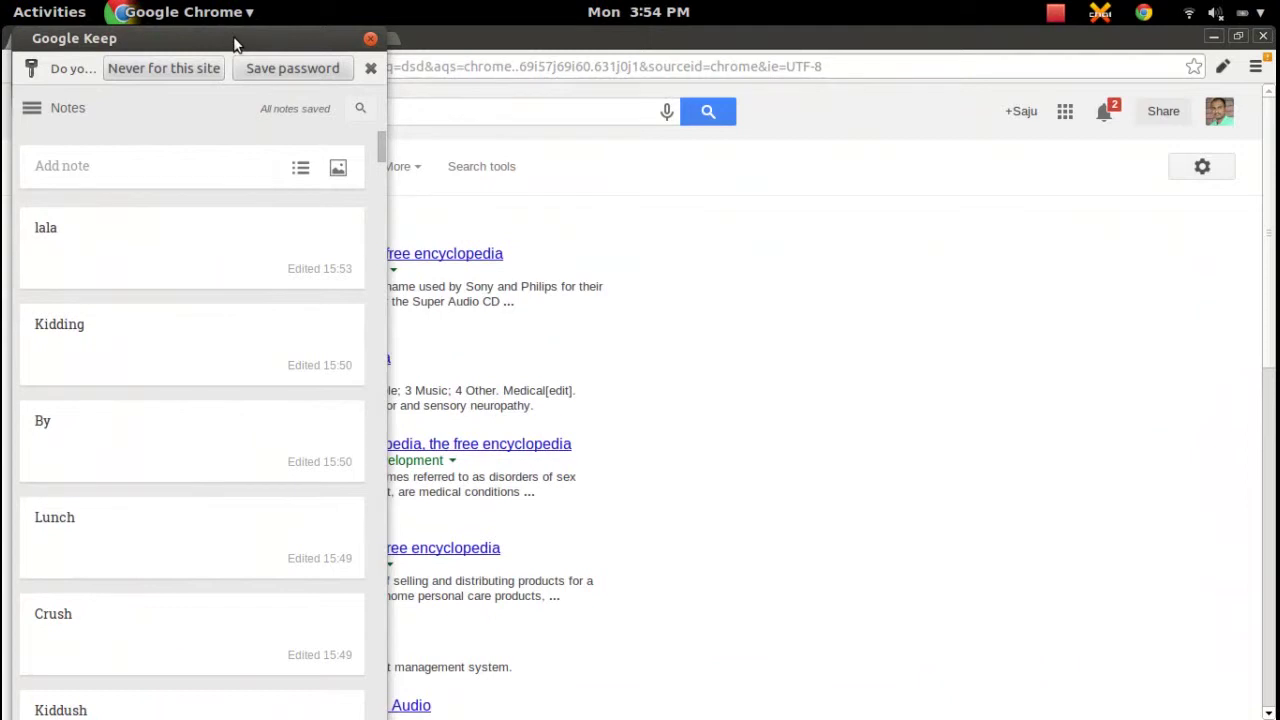
- Maximize the Google Keep window, restore it to its narrow panel size and maximize it again
{"action": "left_click_drag", "start_coordinate": [236, 45], "coordinate": [710, 4]}
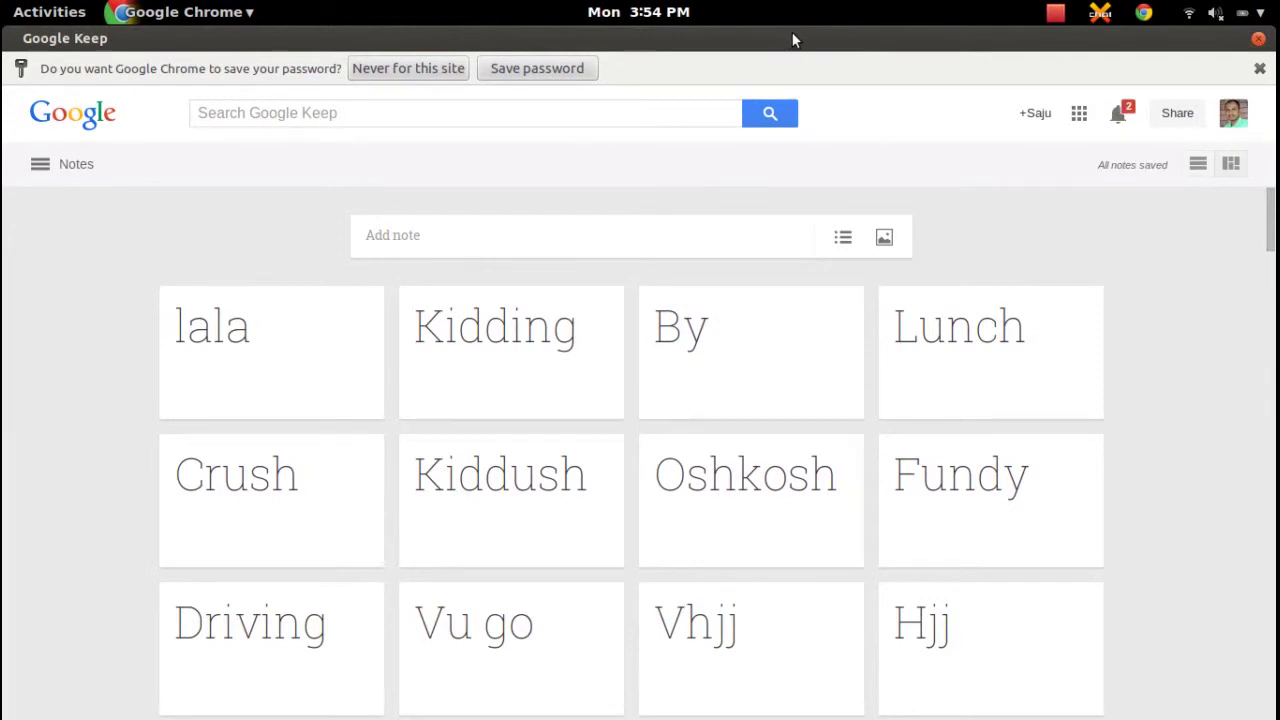
{"action": "double_click", "coordinate": [791, 44]}
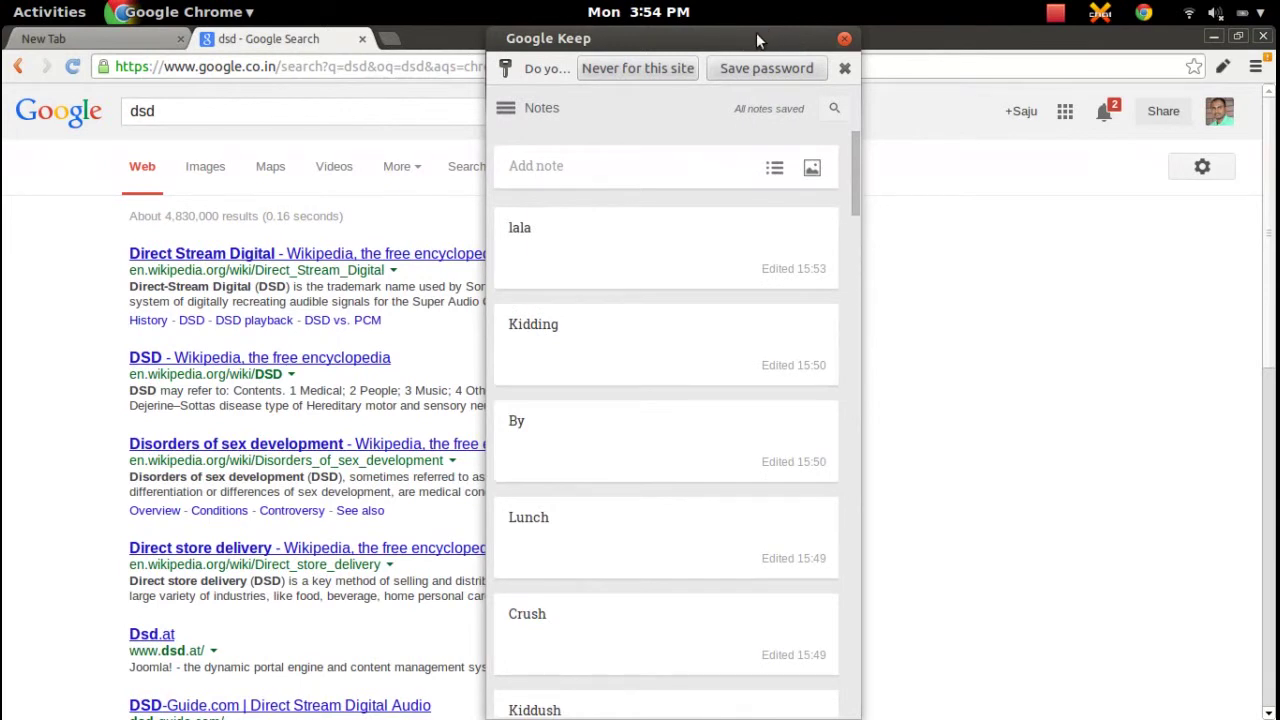
{"action": "double_click", "coordinate": [755, 34]}
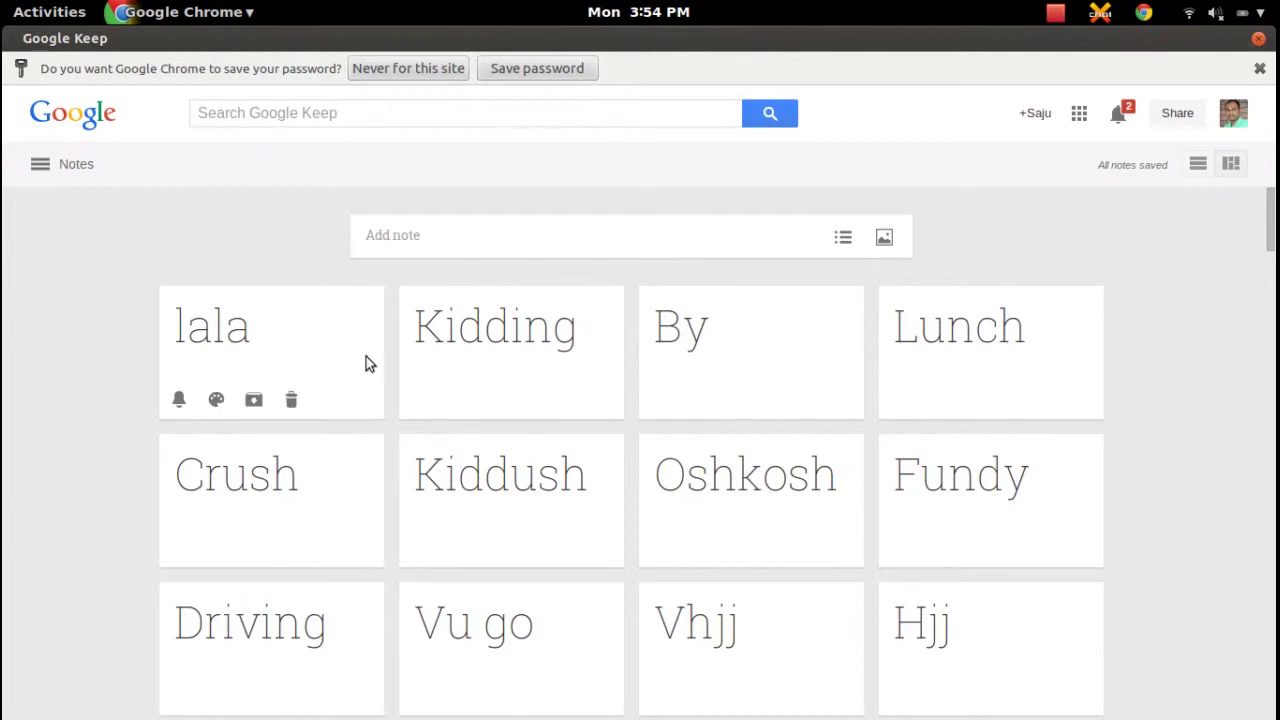
- Delete the "lala" note and add an untitled note with the text "lol"
{"action": "left_click", "coordinate": [292, 400]}
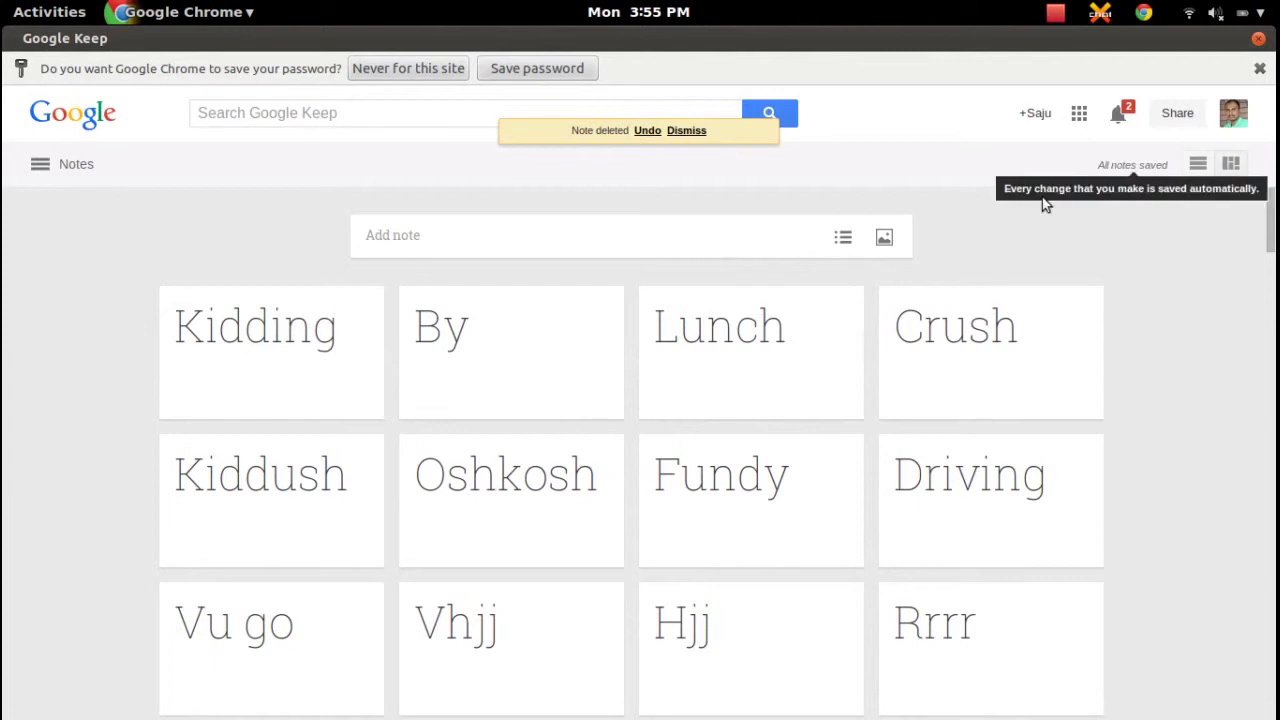
{"action": "left_click", "coordinate": [722, 248]}
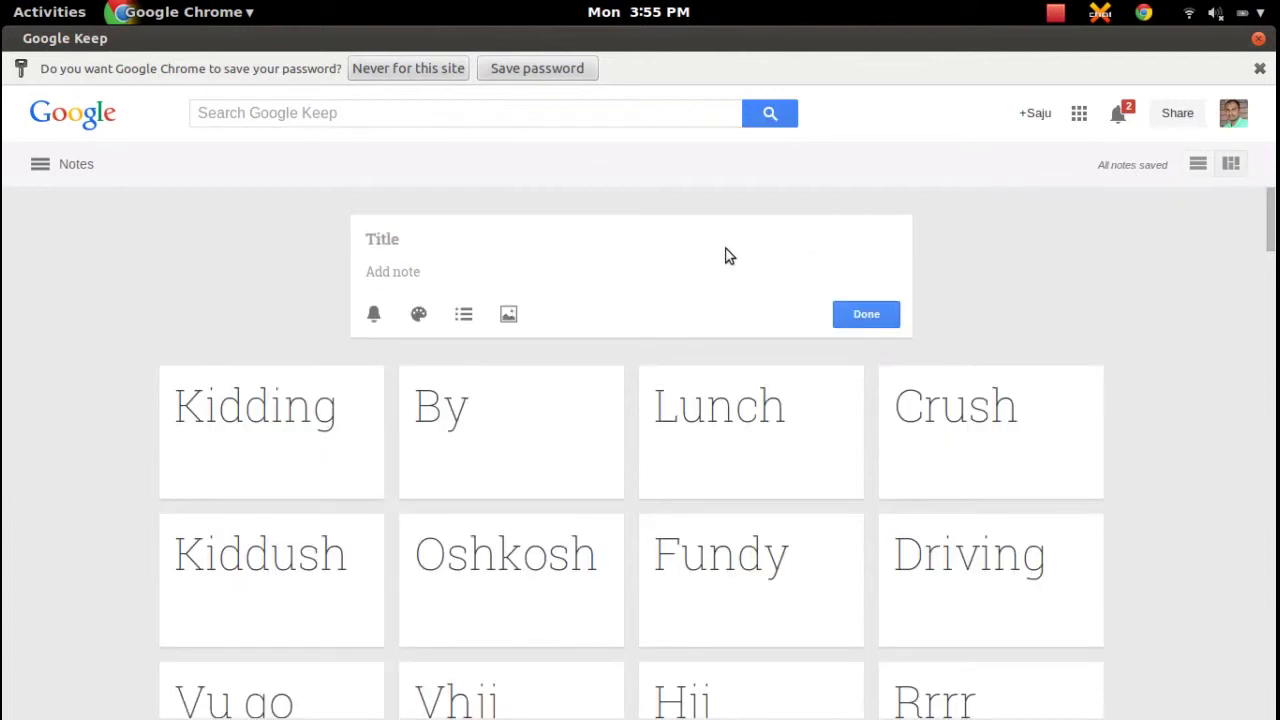
{"action": "type", "text": "lol"}
{"action": "key", "text": "Return"}
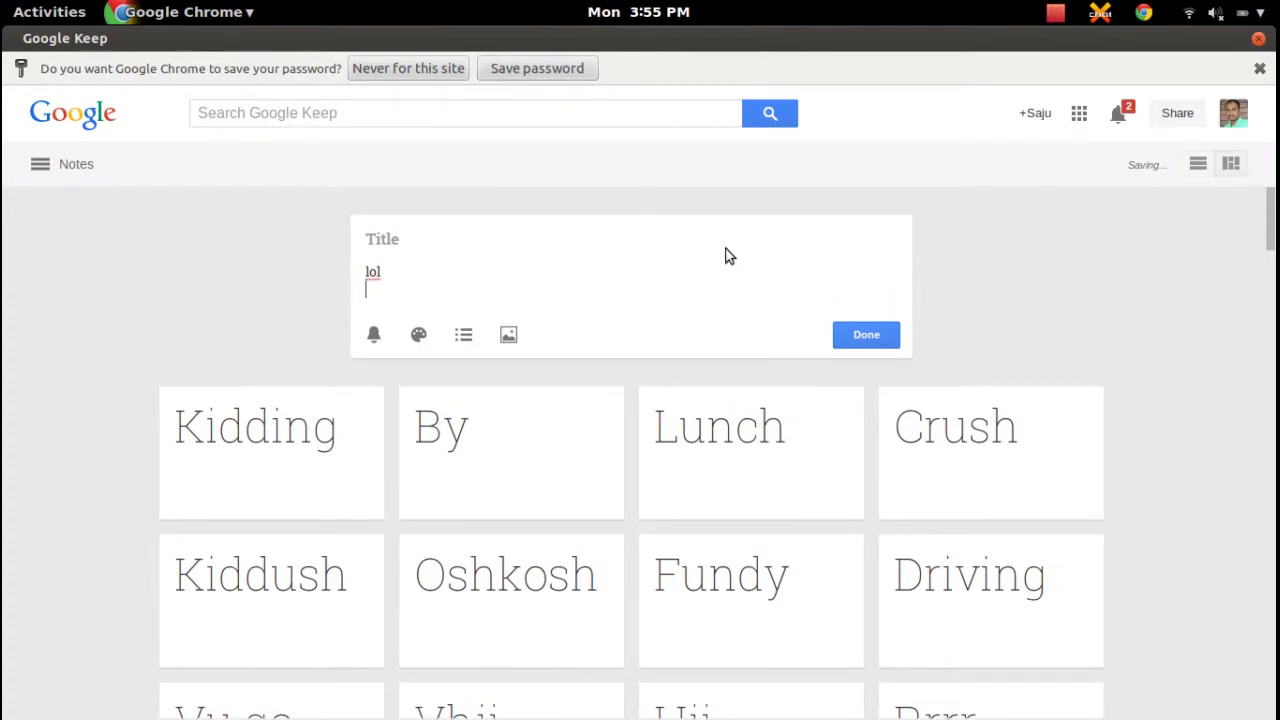
{"action": "left_click", "coordinate": [862, 342]}
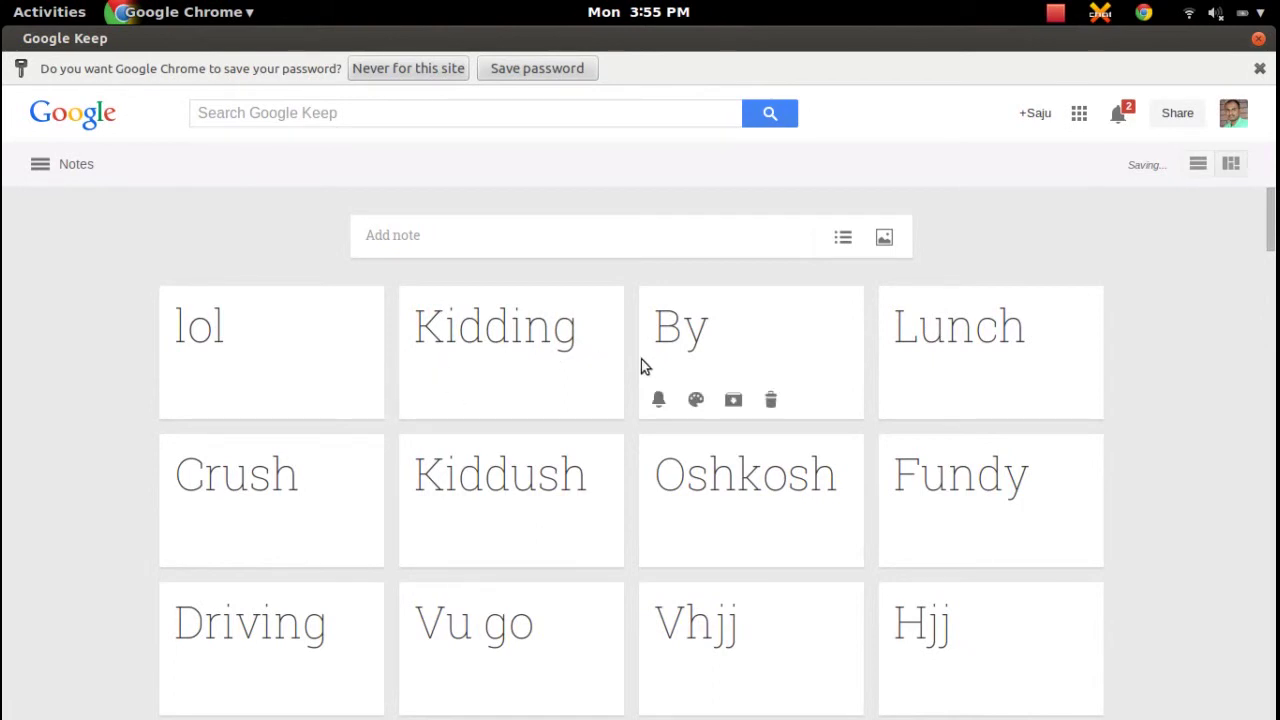
- Add a checklist note titled "ssas" with its empty first item ticked, and close the editor of any note opened by mistake
{"action": "left_click", "coordinate": [845, 238]}
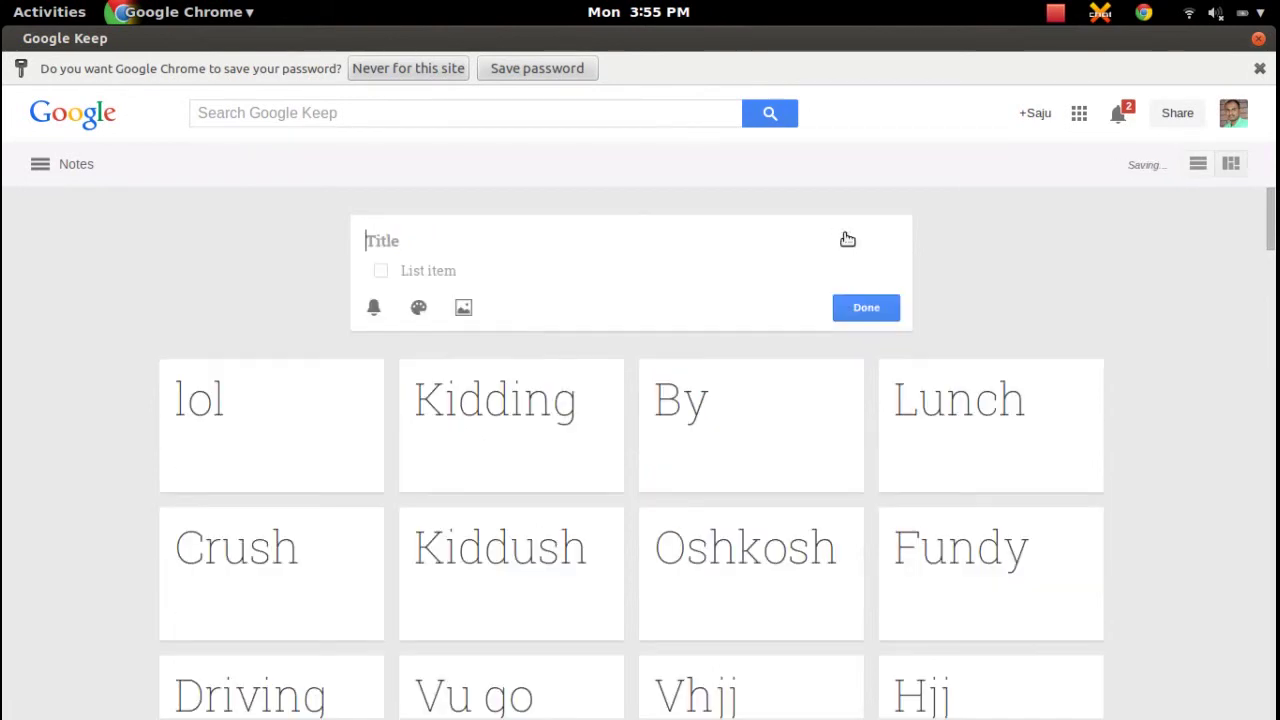
{"action": "type", "text": "ssa"}
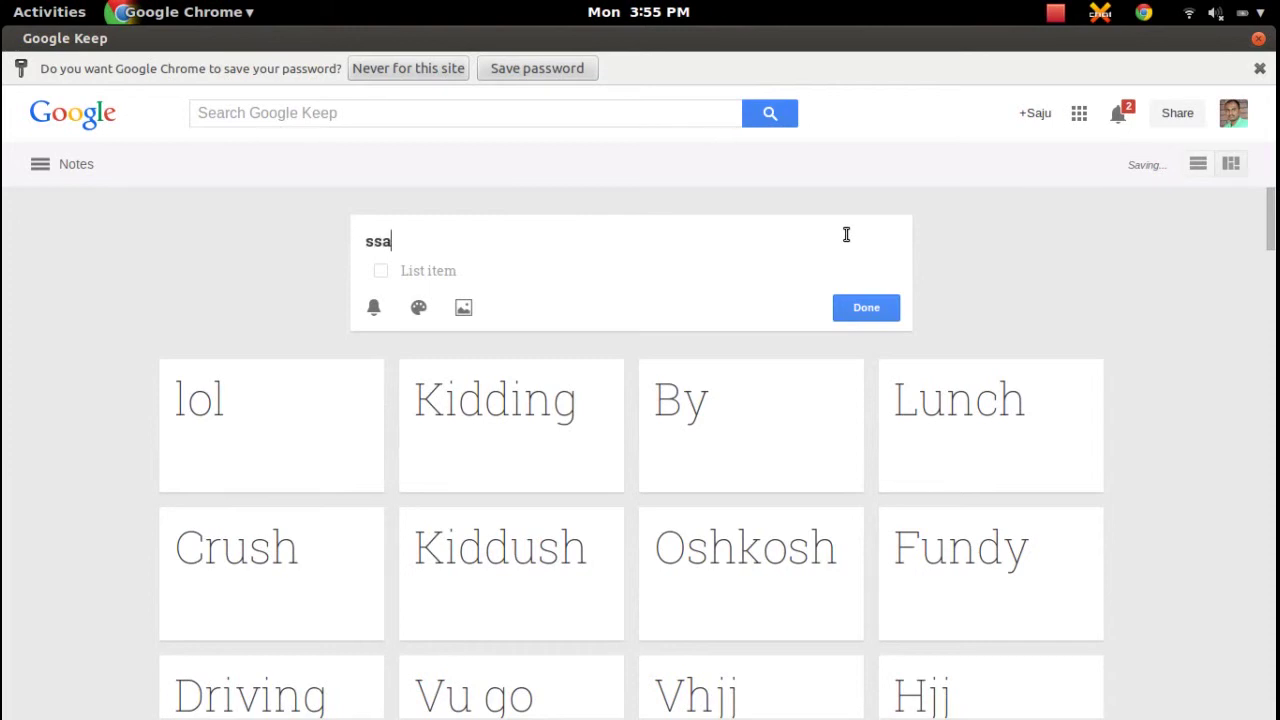
{"action": "type", "text": "s"}
{"action": "key", "text": "Return"}
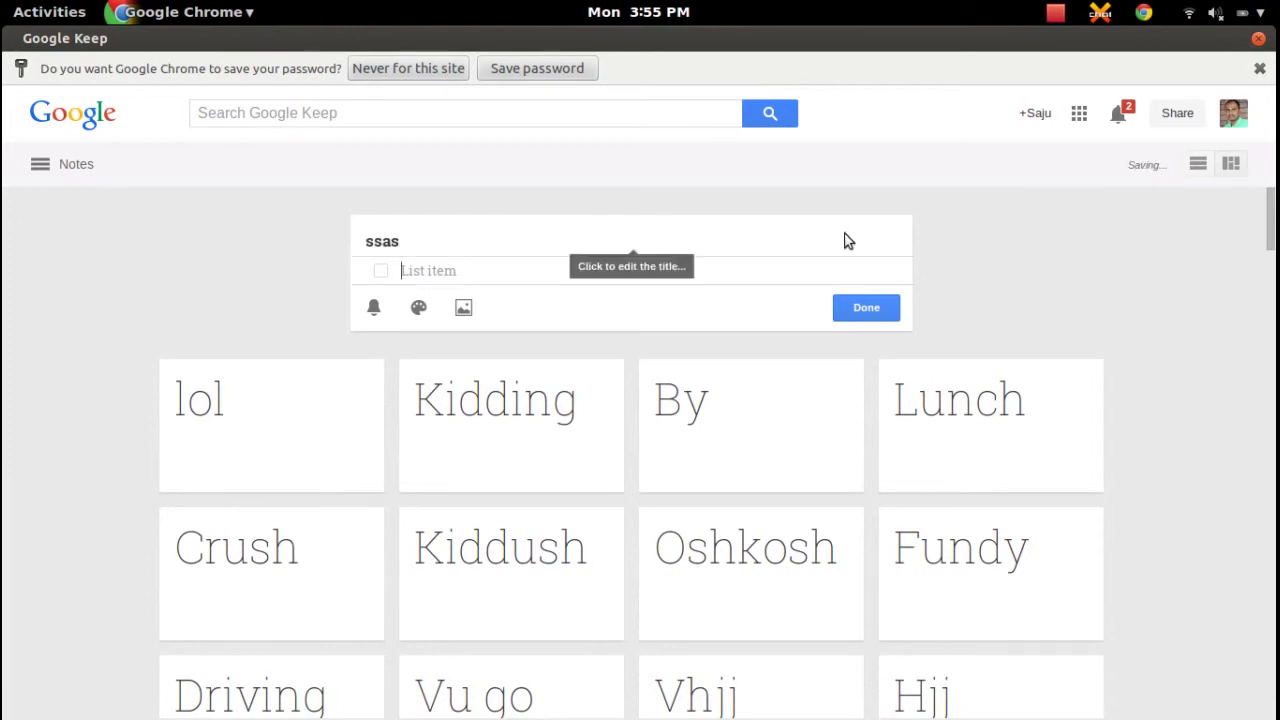
{"action": "left_click", "coordinate": [381, 271]}
{"action": "left_click", "coordinate": [866, 338]}
{"action": "left_click", "coordinate": [866, 340]}
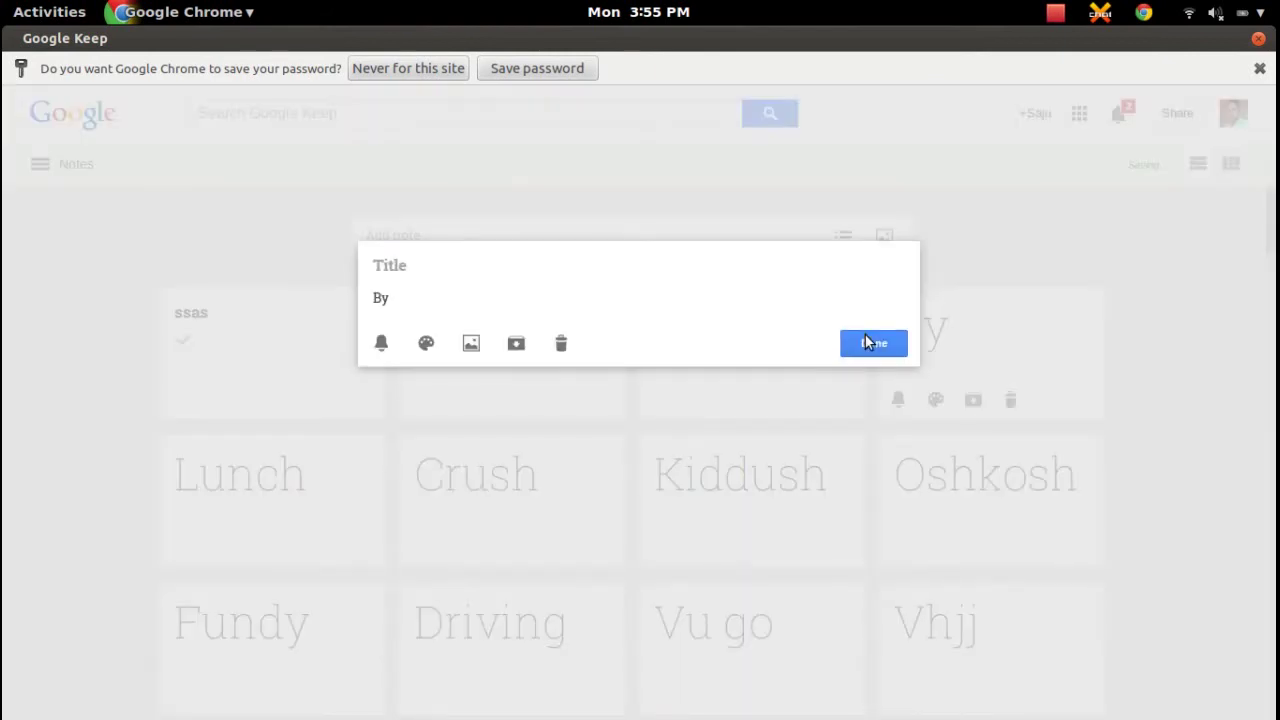
{"action": "left_click", "coordinate": [872, 348]}
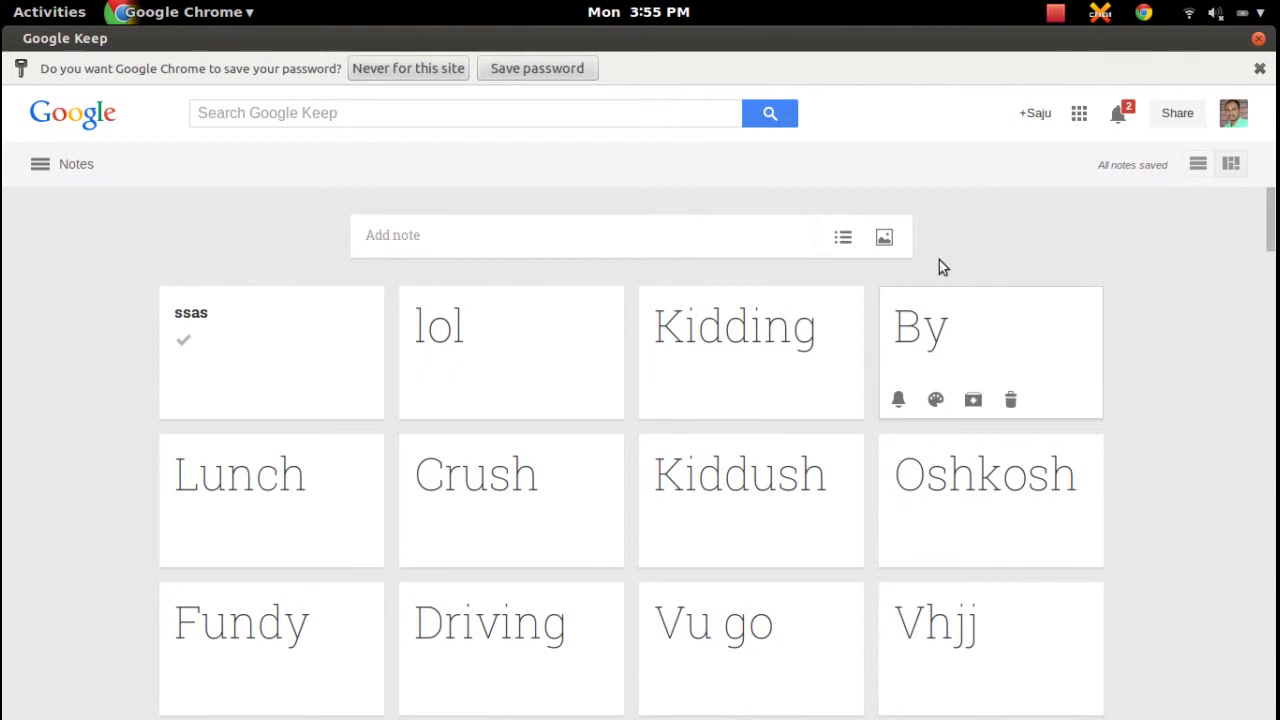
- Restore the Google Keep window to its narrow panel size and bring the search results page to the front
{"action": "double_click", "coordinate": [895, 24]}
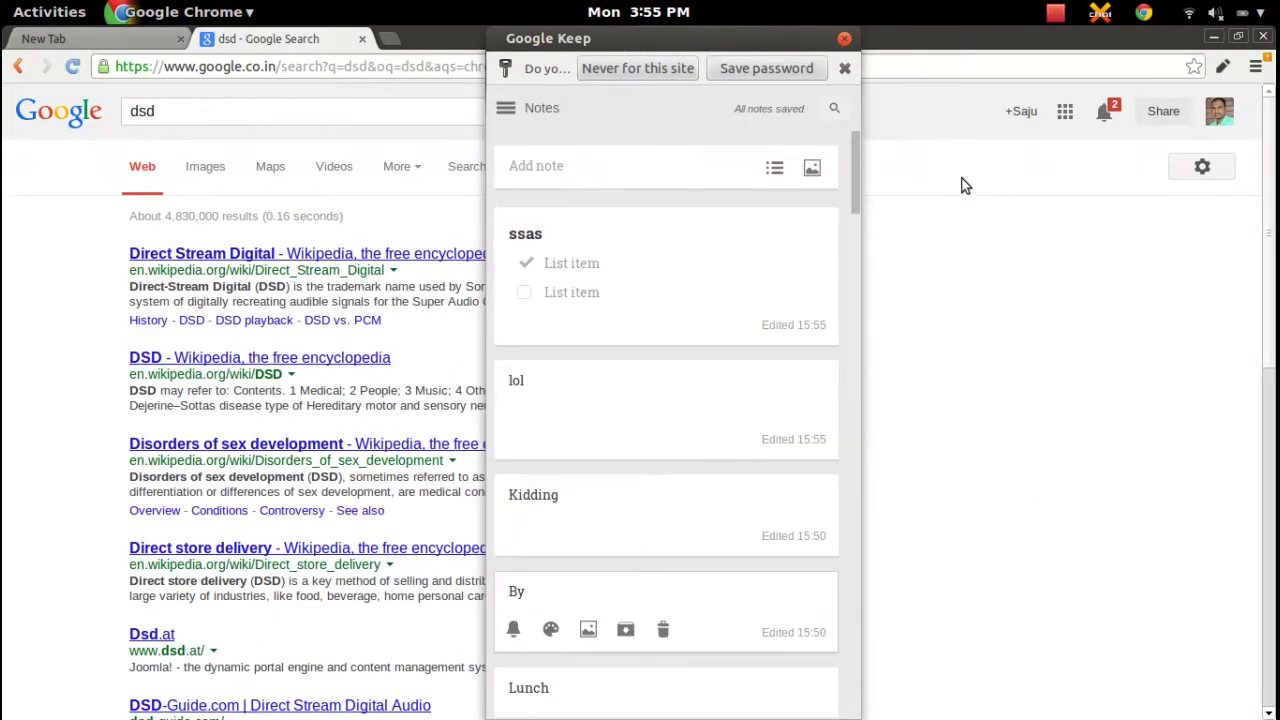
{"action": "left_click", "coordinate": [963, 185]}
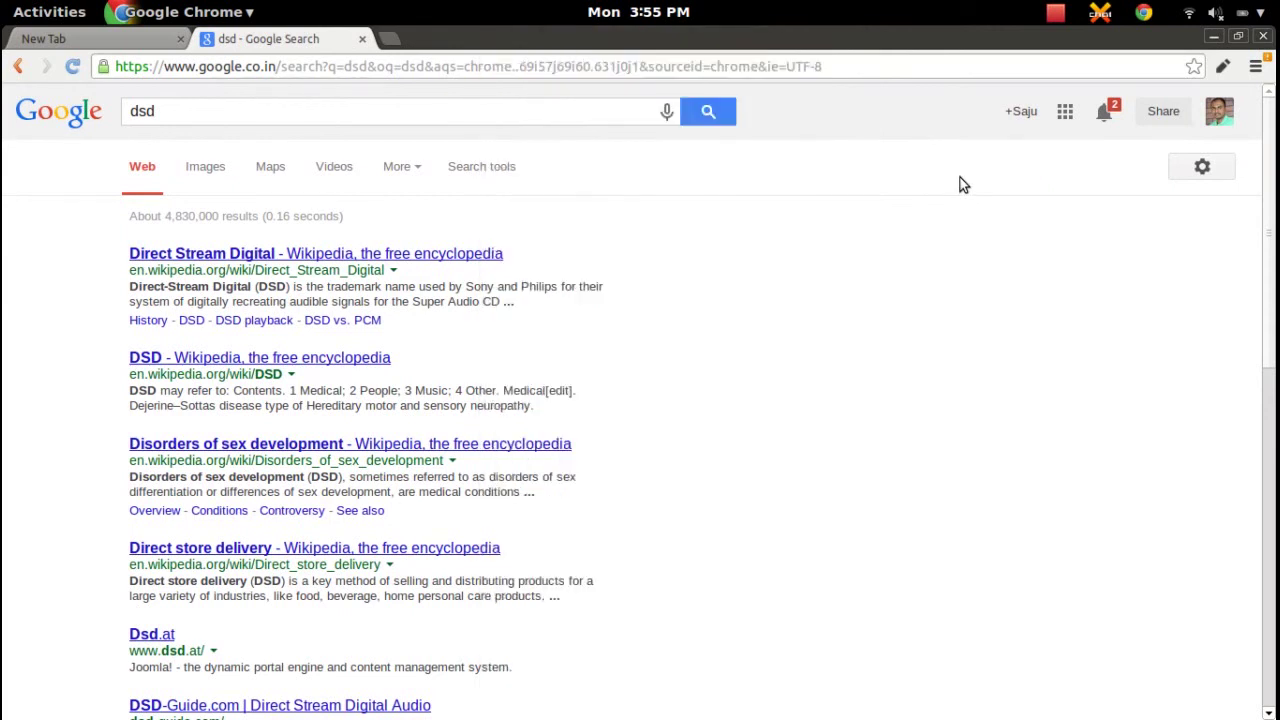